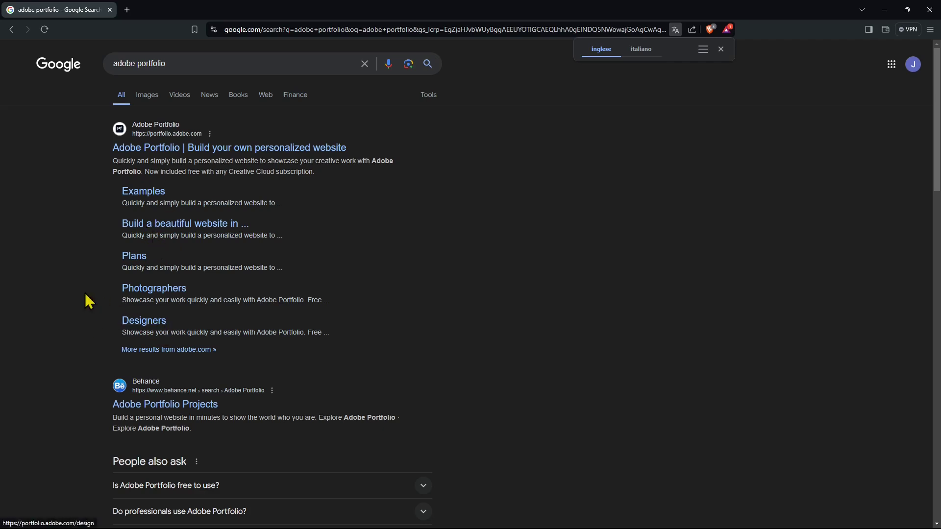
Step: Open the Adobe Portfolio website from the search results and display it in English
left_click(167, 154)
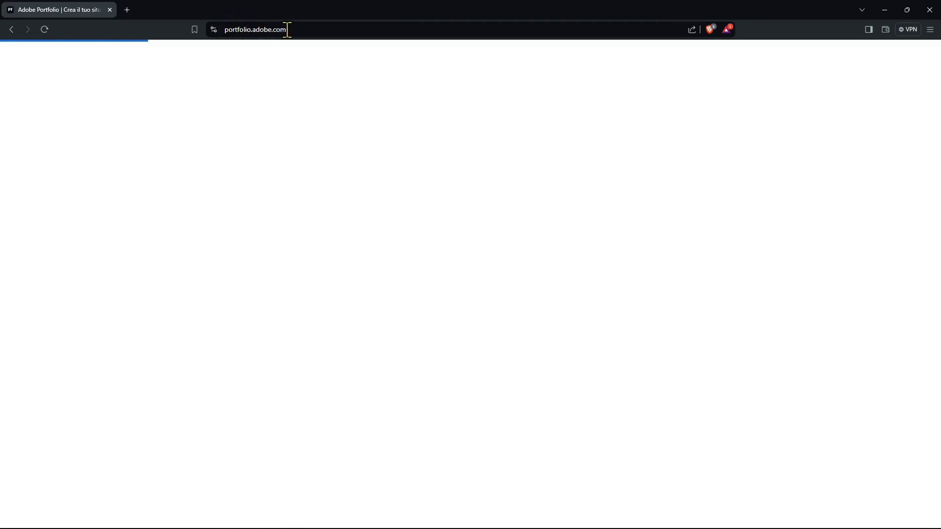
left_click_drag(287, 29, 236, 35)
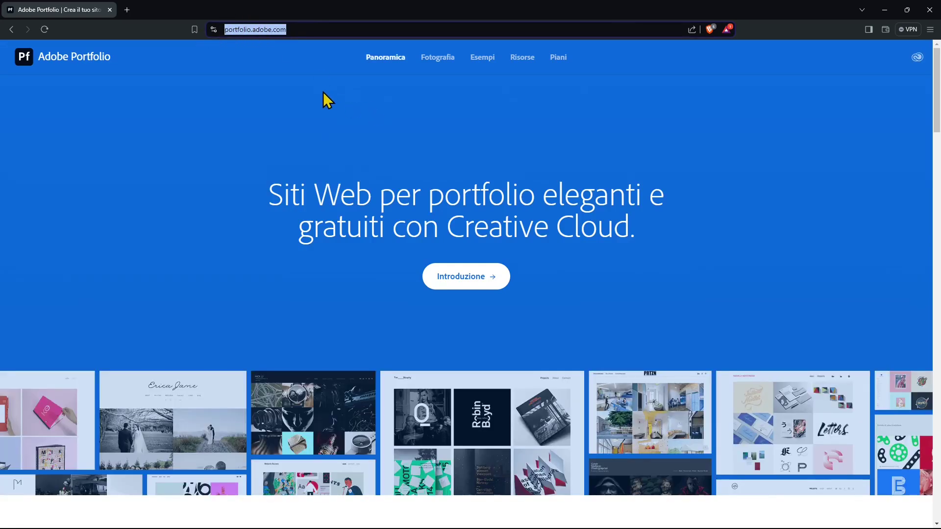
left_click(311, 104)
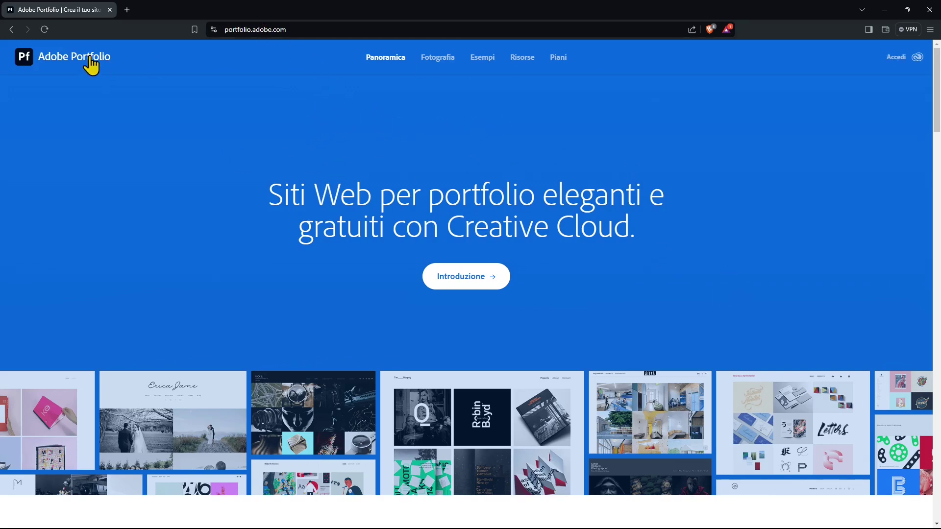
left_click(931, 30)
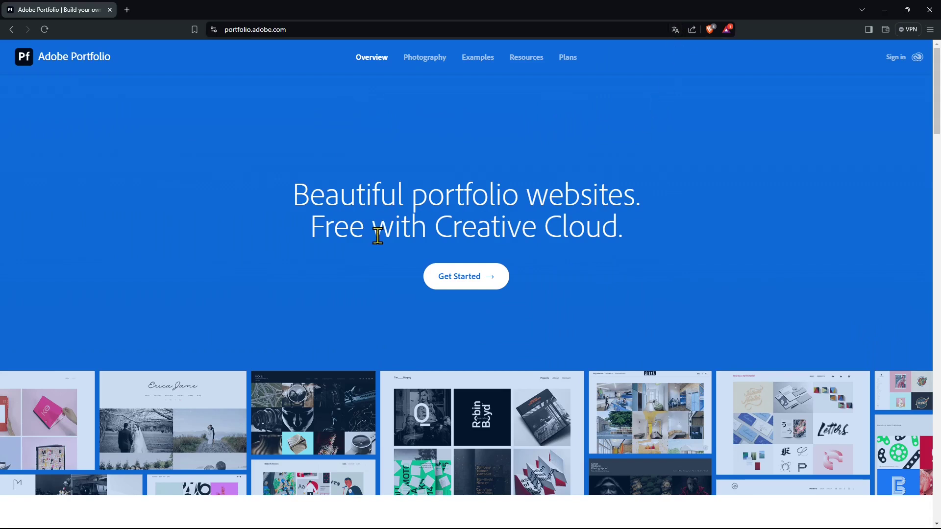
Step: Look through the Overview page's site types and example portfolios, including the fifth set under "See what's possible"
scroll(546, 279, "down", 10)
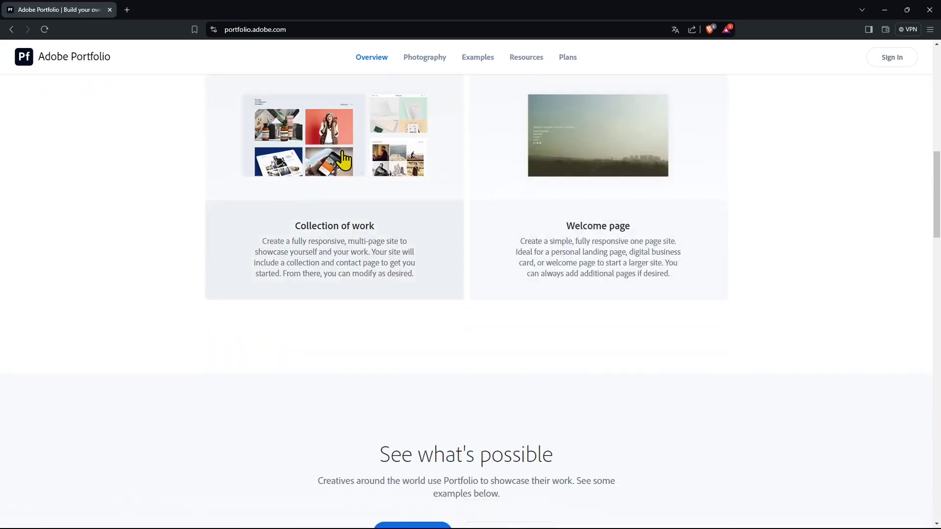
scroll(417, 211, "down", 5)
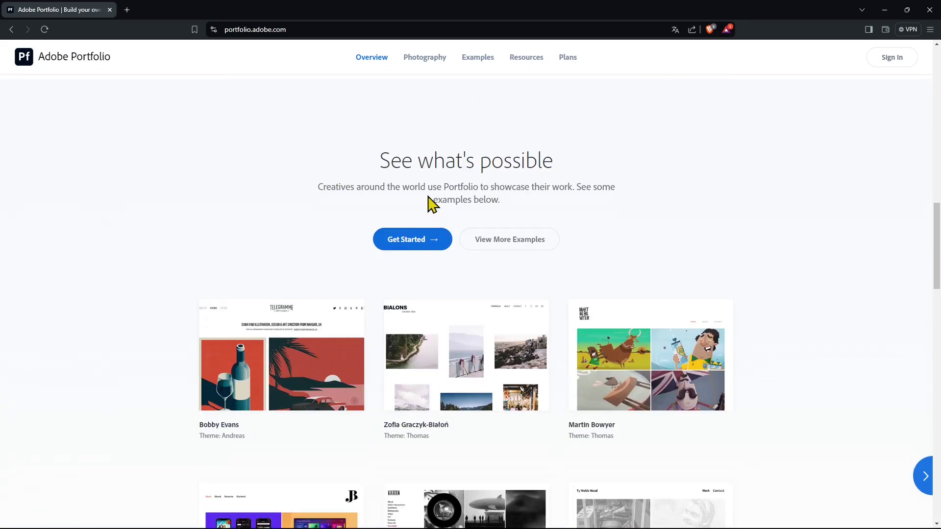
scroll(429, 203, "down", 3)
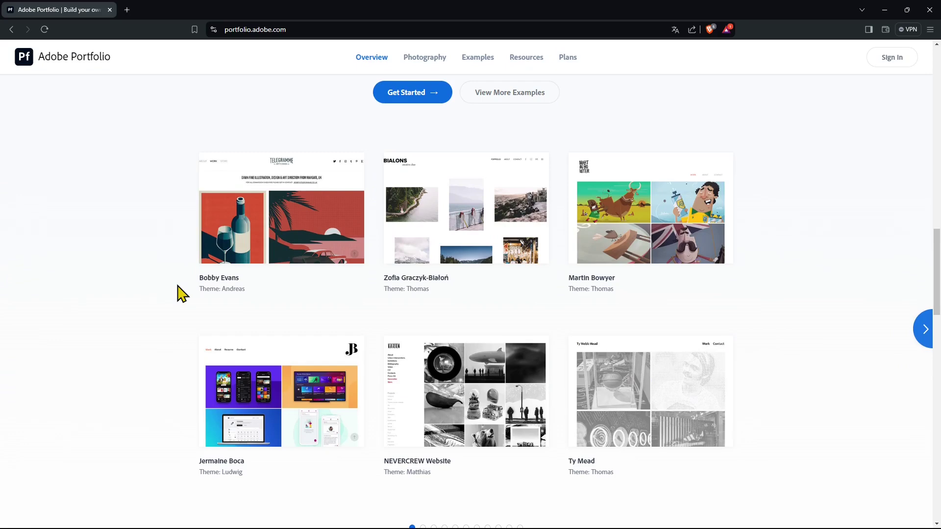
scroll(179, 291, "down", 2)
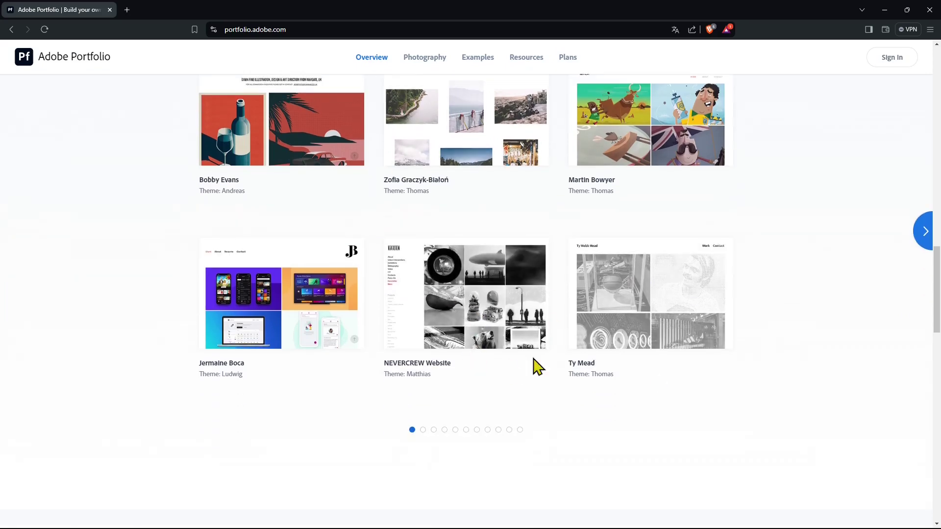
left_click(452, 432)
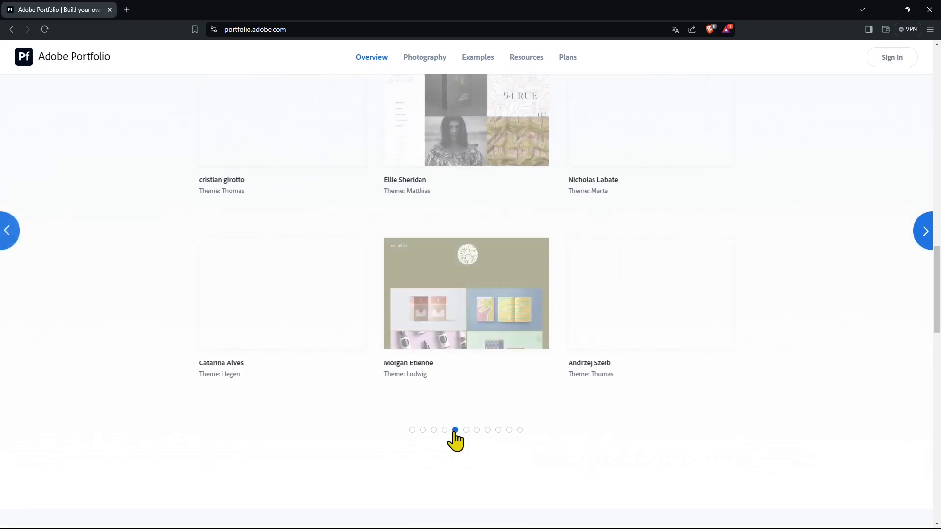
scroll(280, 243, "up", 2)
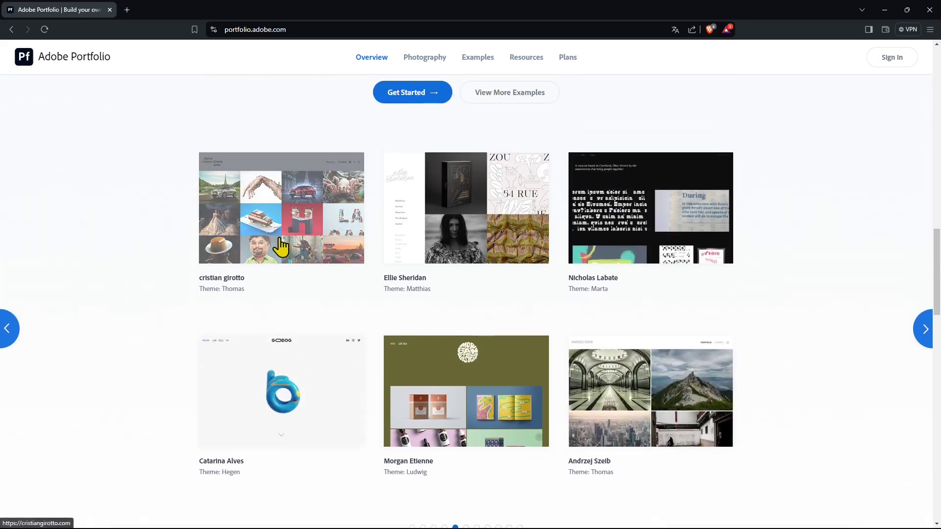
Step: View the first Thomas-theme example portfolio and its "Car cake - Sicuro&Garantito Ad" project, and close that site
left_click(322, 214)
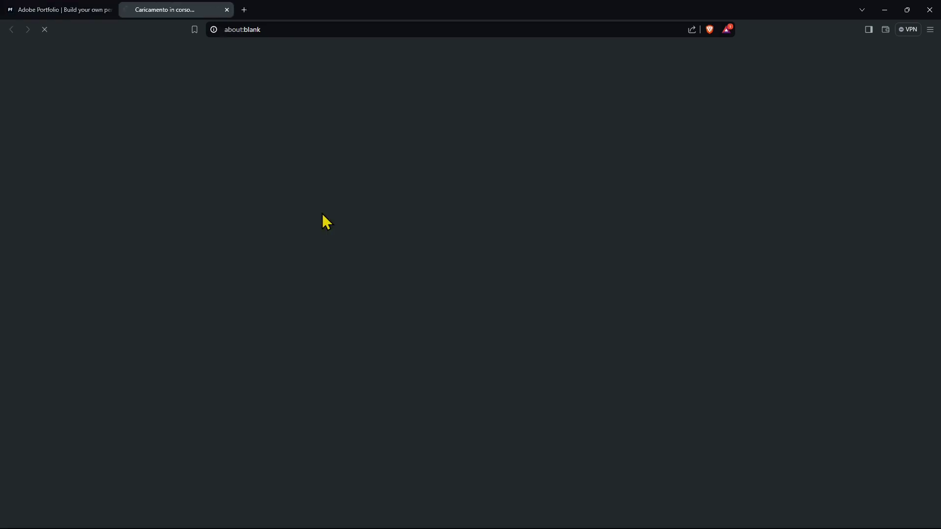
left_click(250, 34)
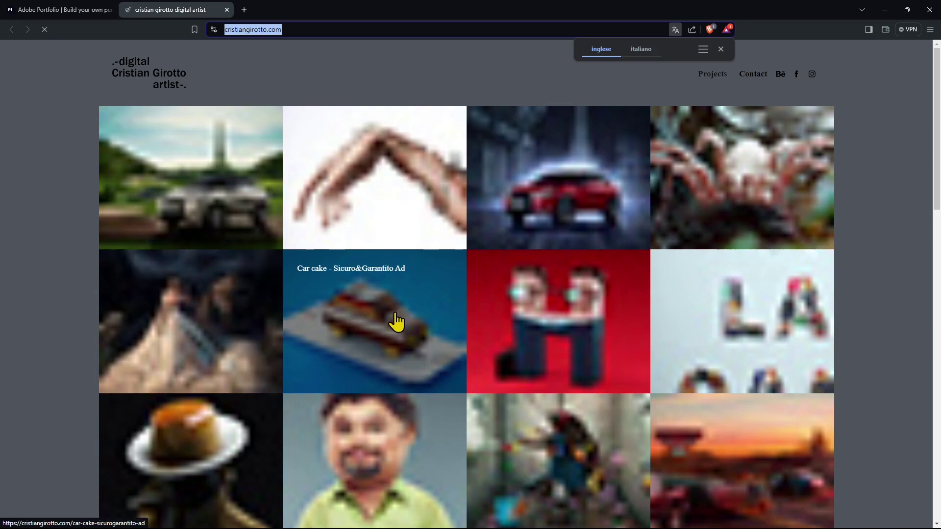
left_click(395, 325)
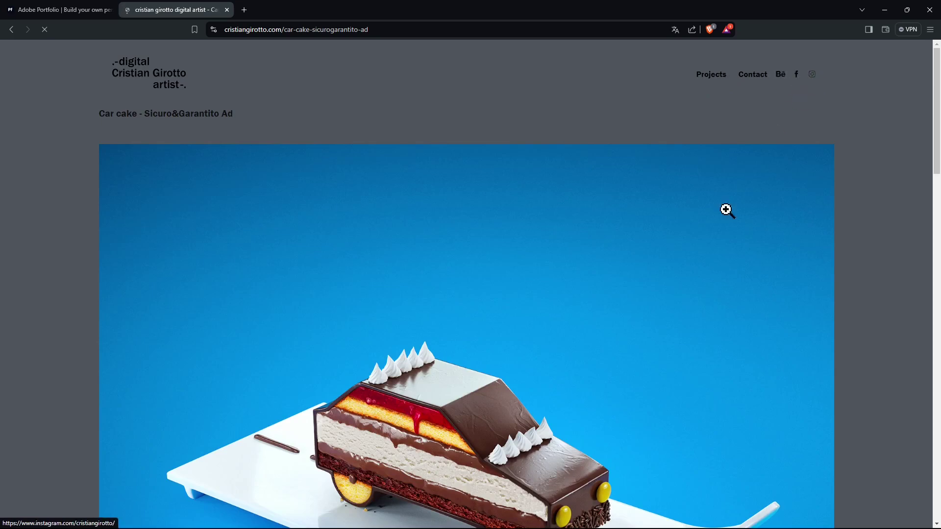
scroll(710, 286, "down", 3)
scroll(128, 171, "up", 3)
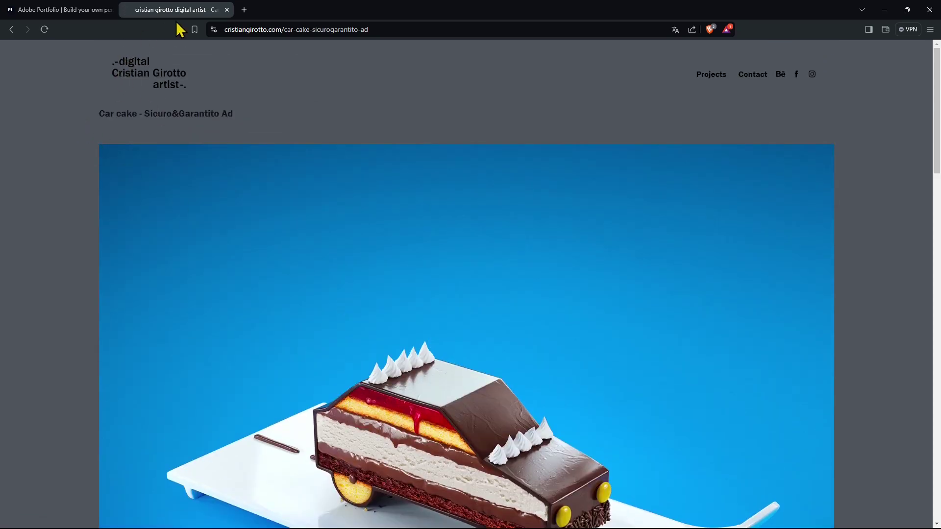
left_click(227, 9)
Step: Open the Photography page and examine its example portfolios, photo grids, fullscreen lightbox and additional features
scroll(294, 259, "up", 3)
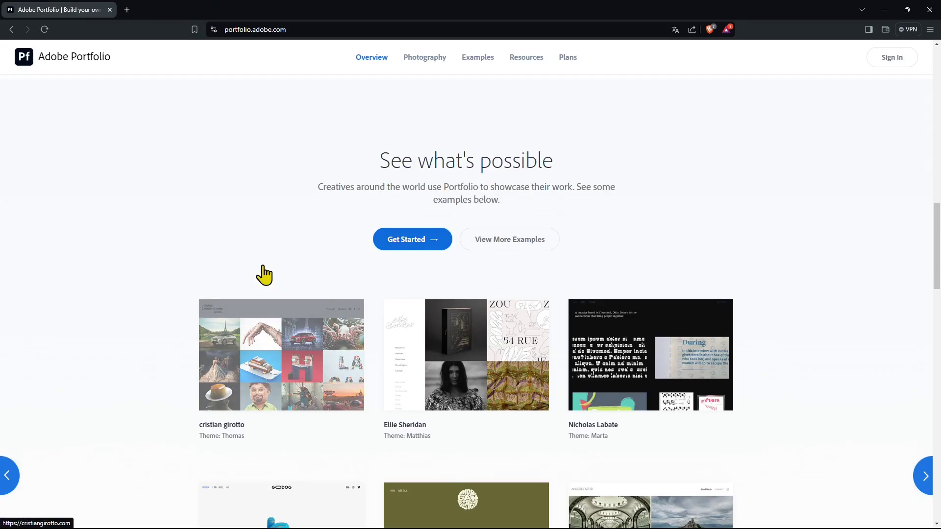
scroll(343, 255, "up", 15)
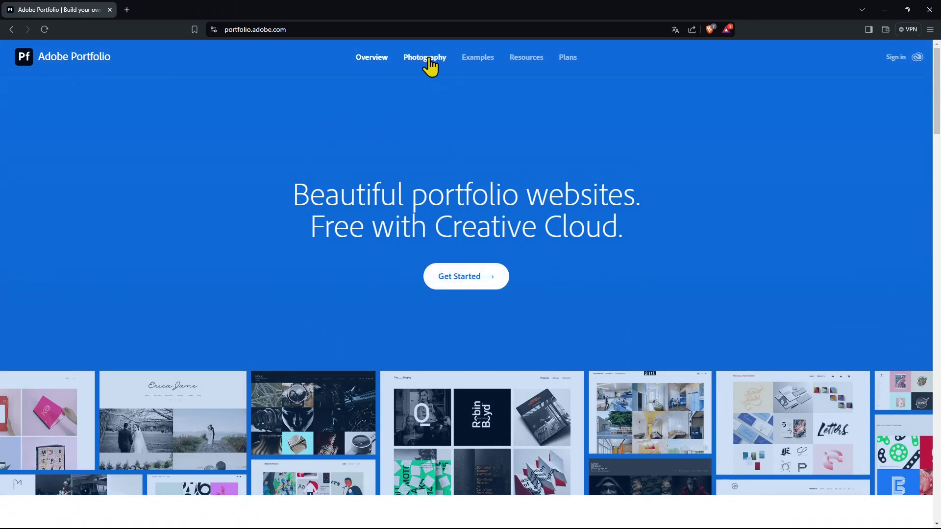
left_click(427, 60)
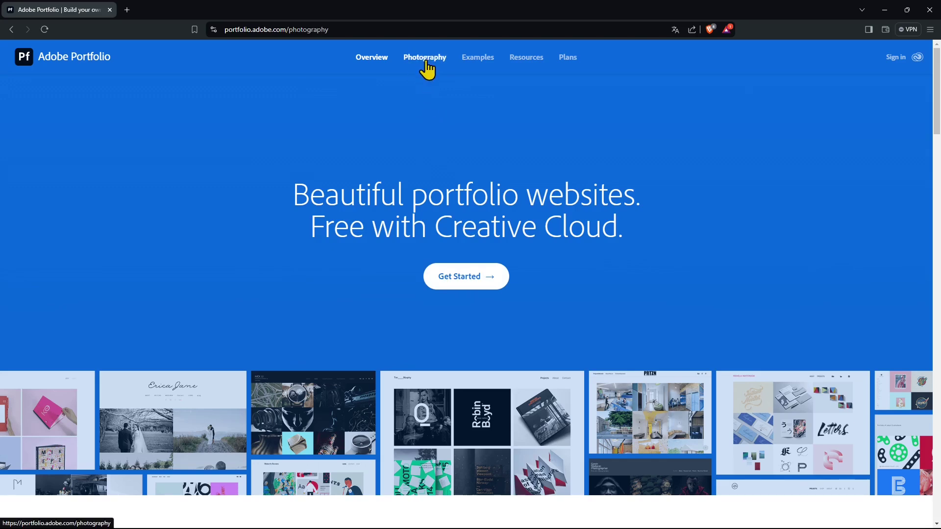
left_click(426, 62)
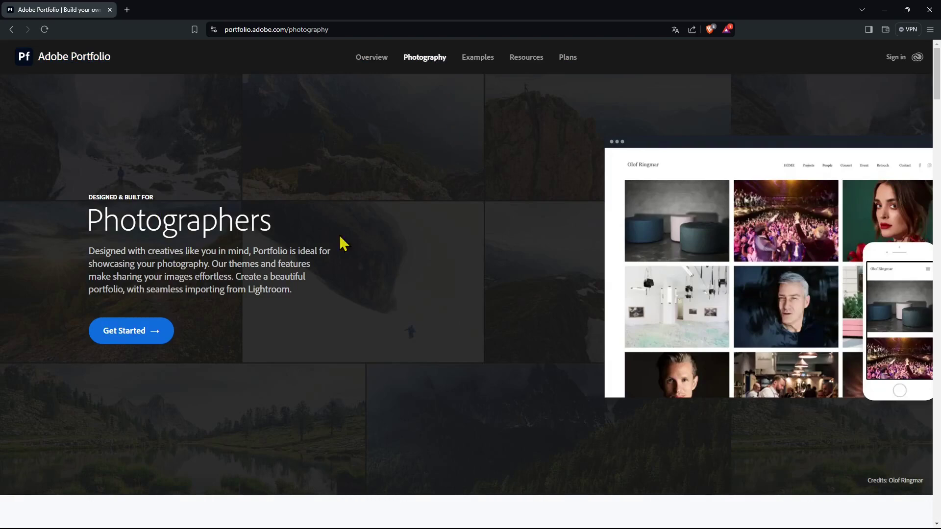
scroll(687, 231, "down", 5)
scroll(356, 303, "down", 10)
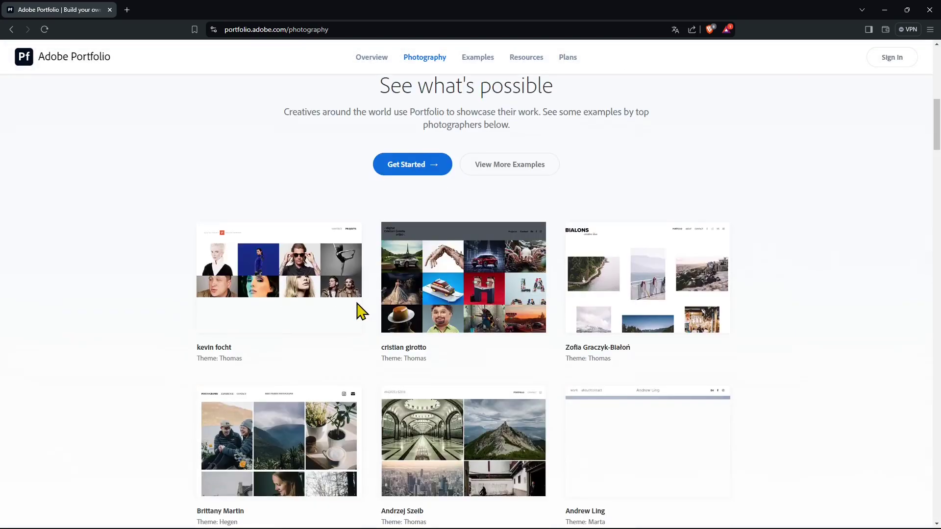
scroll(626, 374, "down", 9)
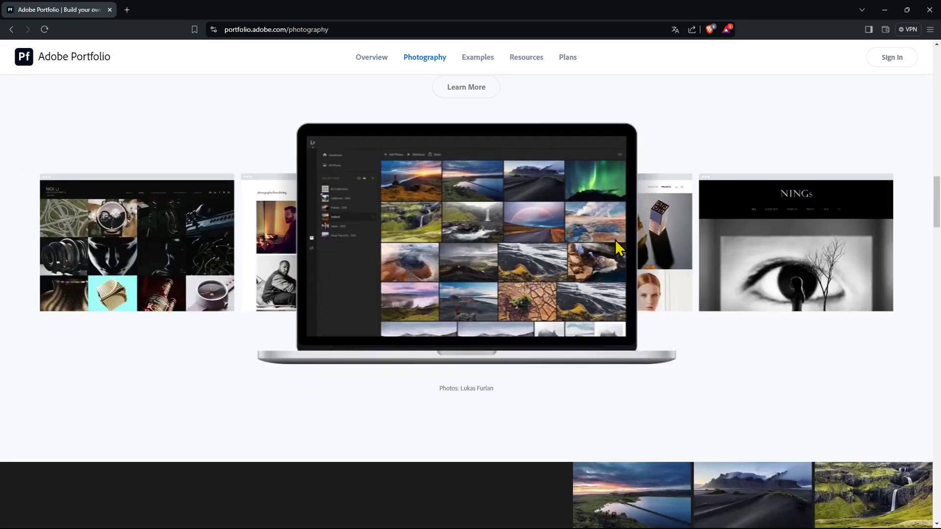
scroll(616, 240, "down", 11)
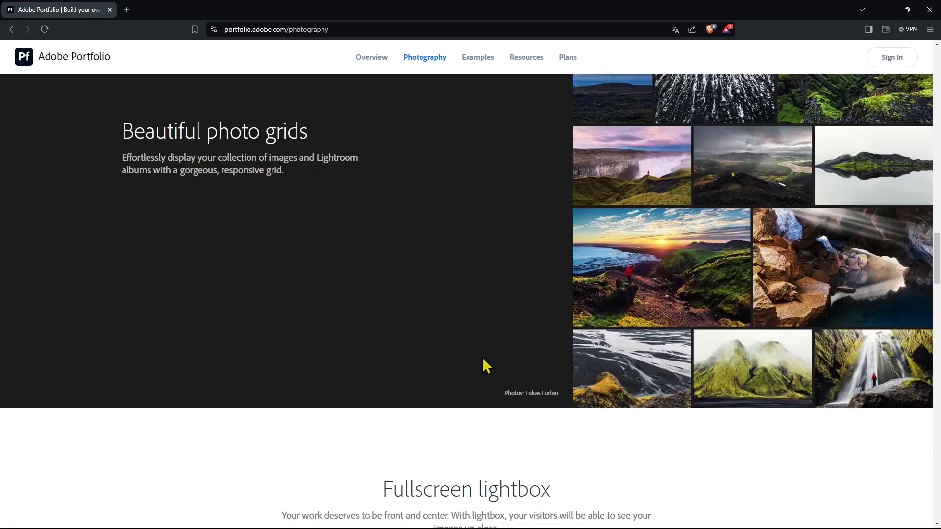
scroll(485, 360, "down", 10)
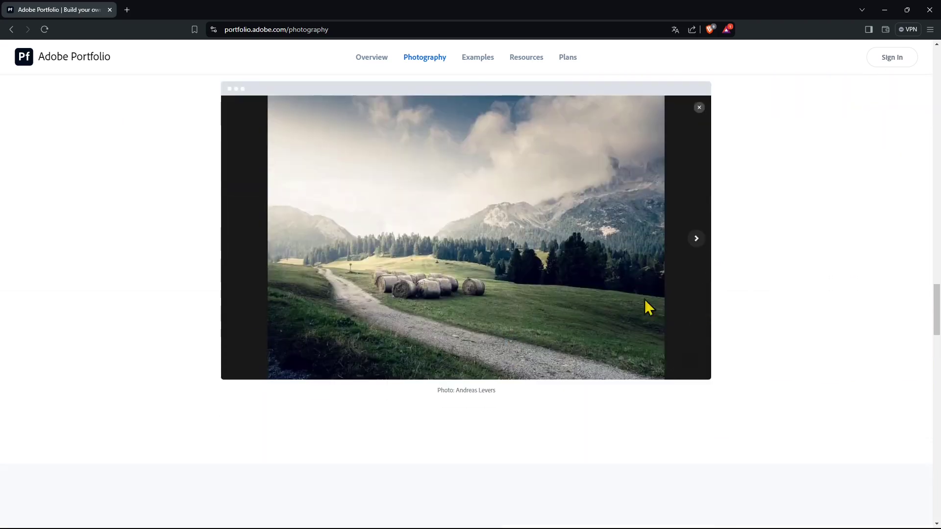
scroll(697, 338, "down", 9)
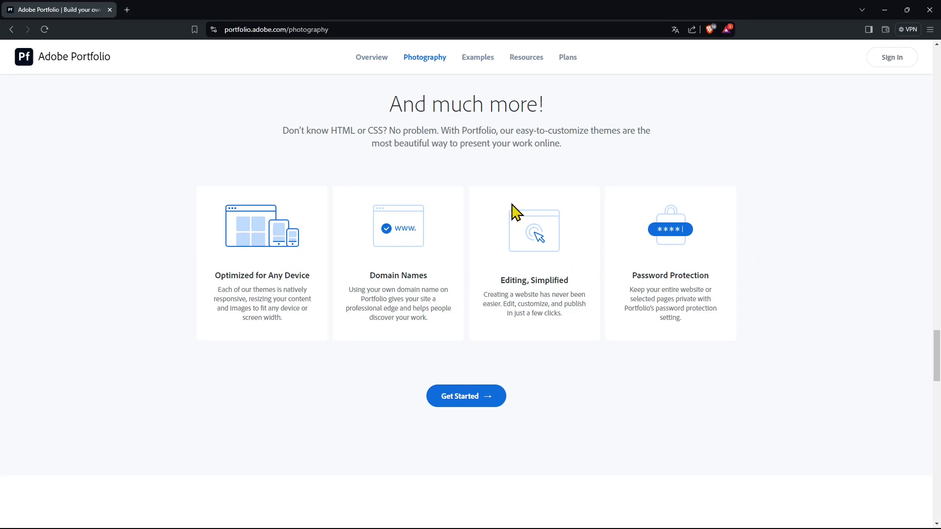
scroll(731, 314, "up", 20)
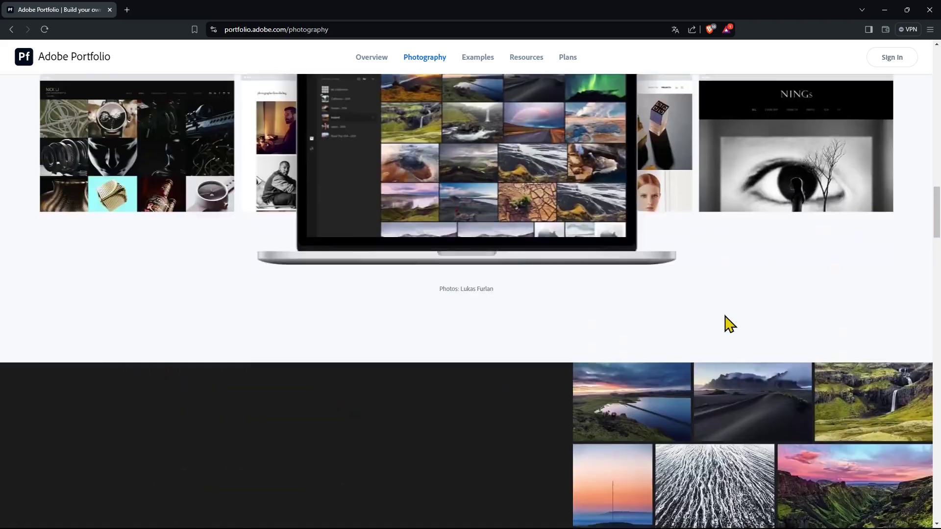
scroll(729, 309, "up", 15)
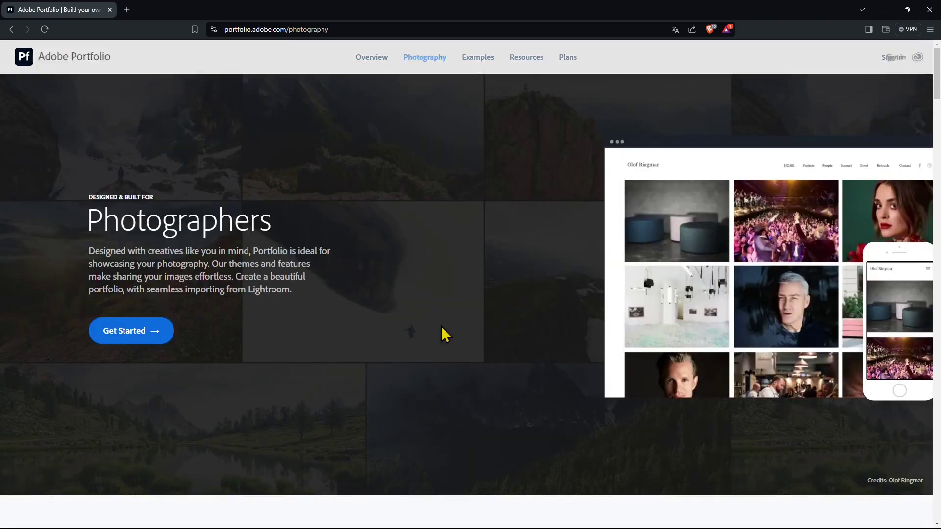
Step: Browse the Examples page, filtering the portfolios by Photography, Graphic Design and Illustration in turn
left_click(470, 61)
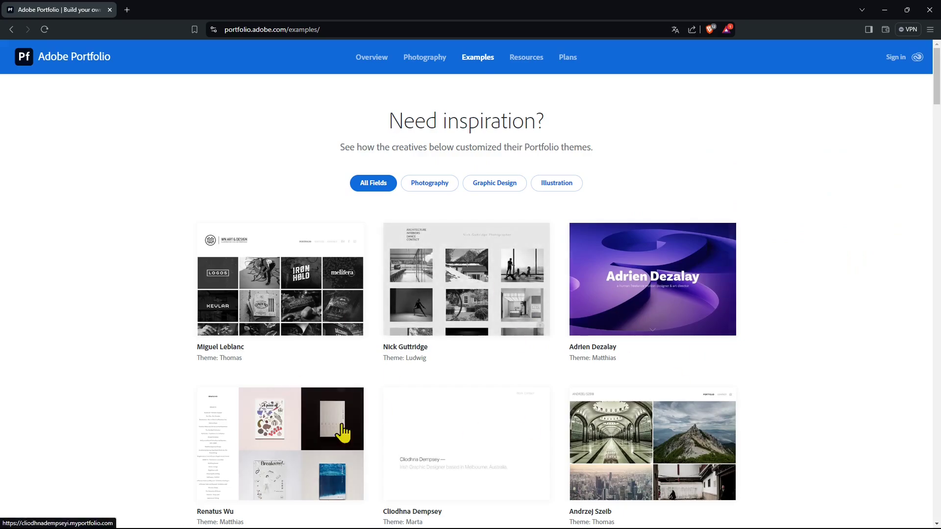
scroll(542, 414, "down", 6)
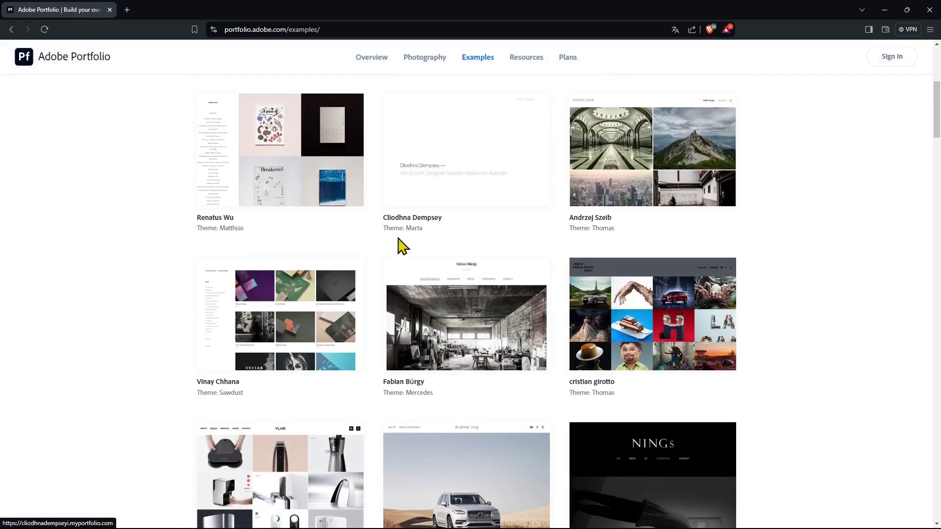
scroll(464, 419, "up", 5)
scroll(462, 411, "up", 1)
left_click(441, 185)
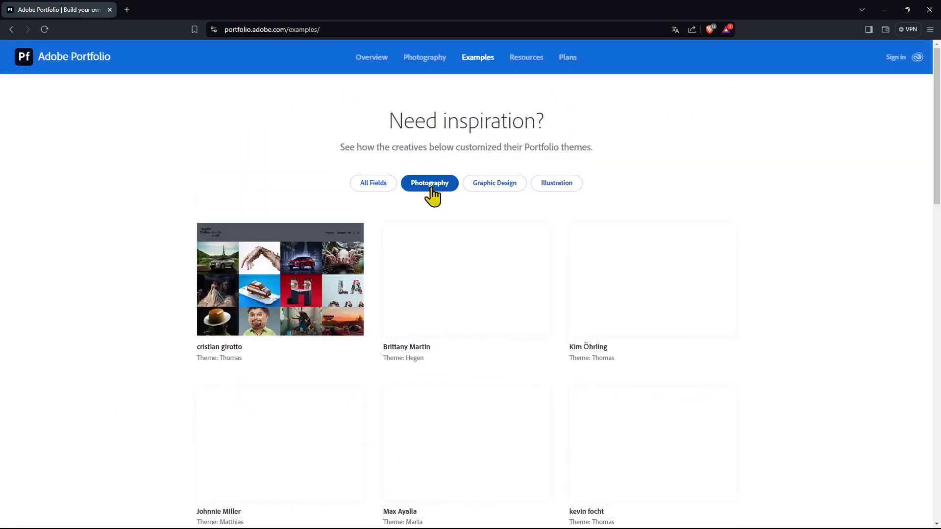
left_click(488, 186)
left_click(559, 186)
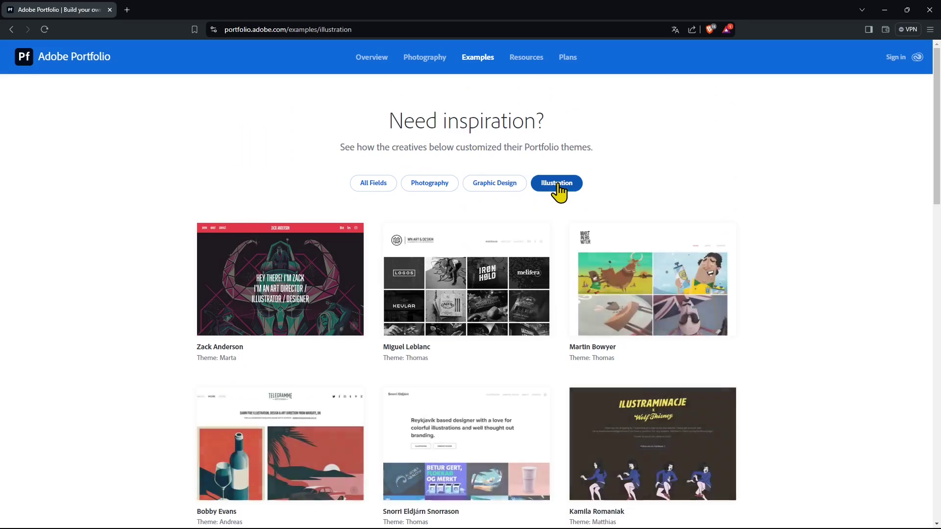
scroll(195, 353, "down", 5)
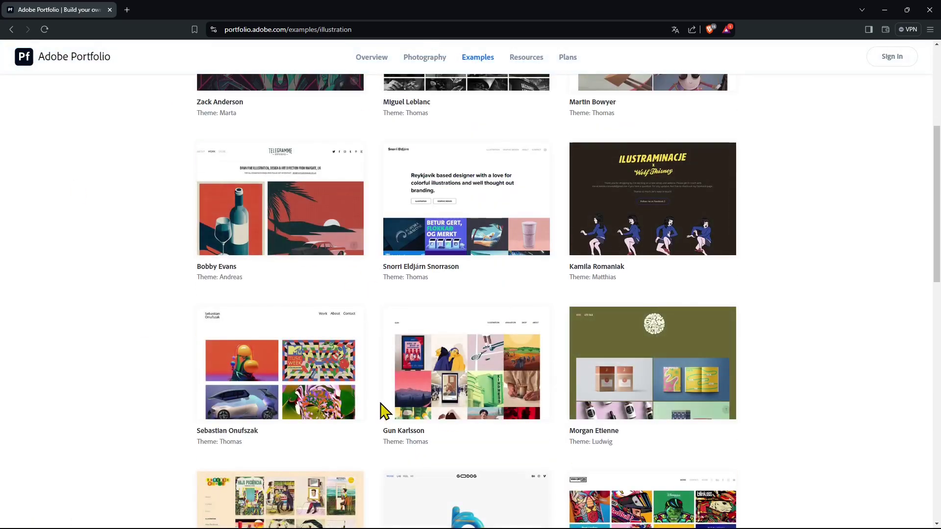
scroll(385, 411, "up", 5)
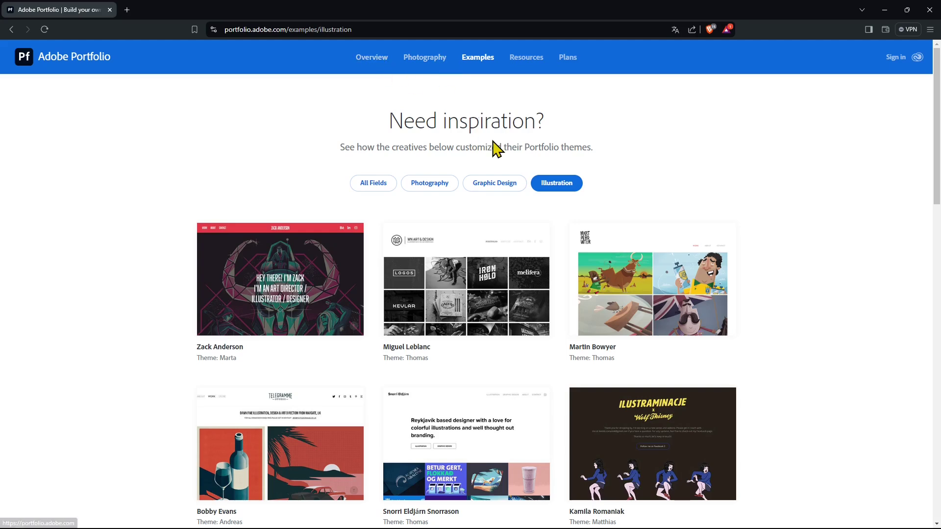
Step: Return to the Overview, open the Get Started theme page, and compare the Welcome Page themes with the Full Portfolio themes
left_click(378, 61)
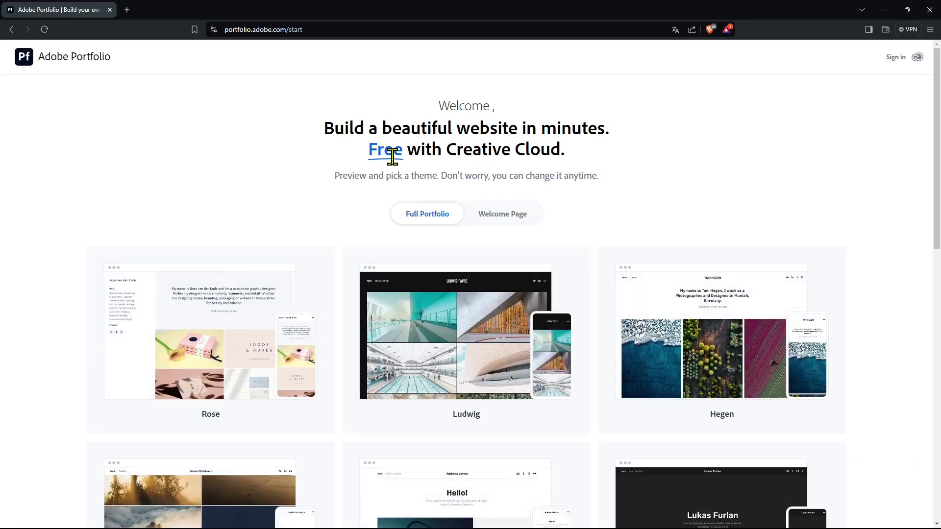
left_click_drag(335, 176, 437, 175)
left_click(665, 168)
scroll(668, 284, "down", 3)
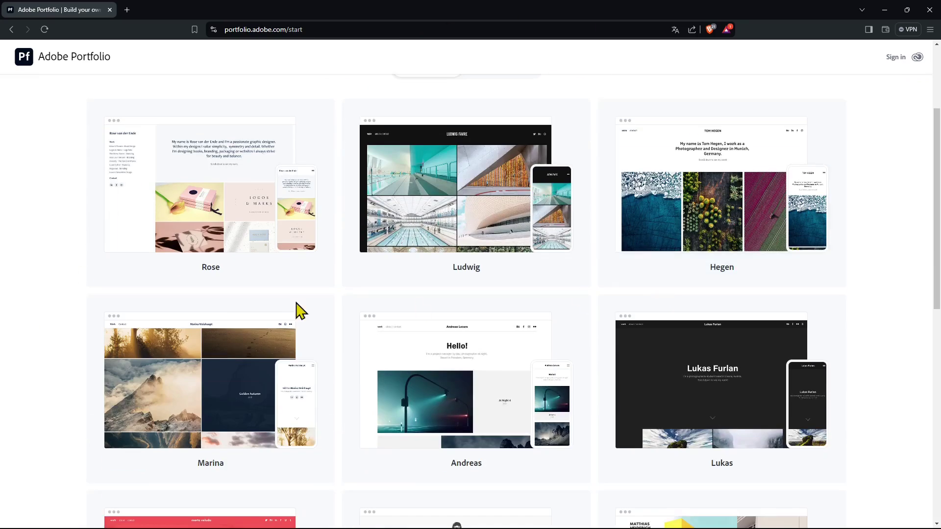
scroll(332, 315, "up", 3)
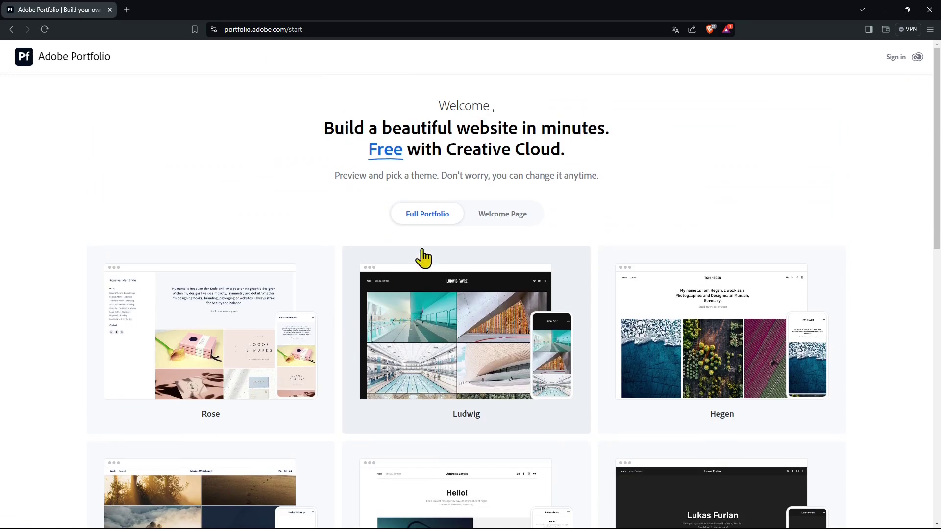
left_click(483, 224)
left_click(431, 224)
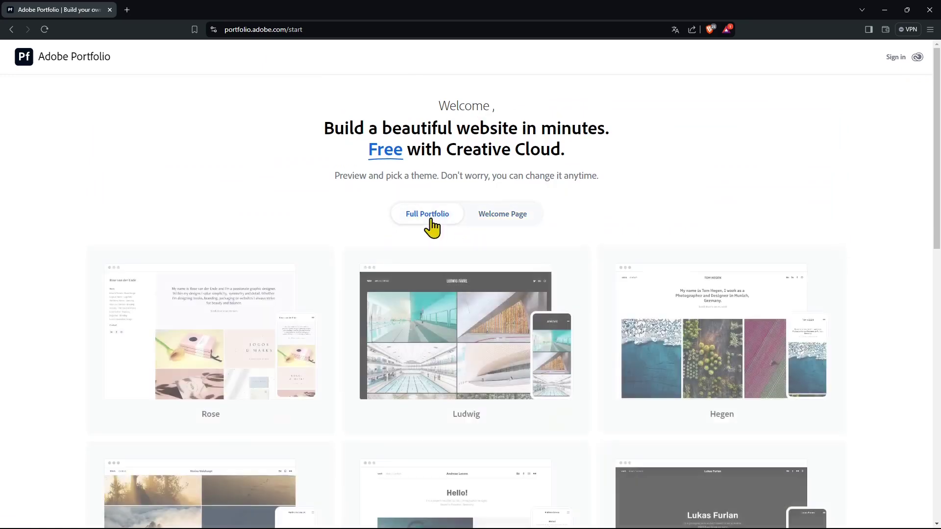
Step: Look through the Full Portfolio themes, from Rose, Ludwig and Hegen down to Marta, Mercedes and Matthias
scroll(214, 348, "down", 1)
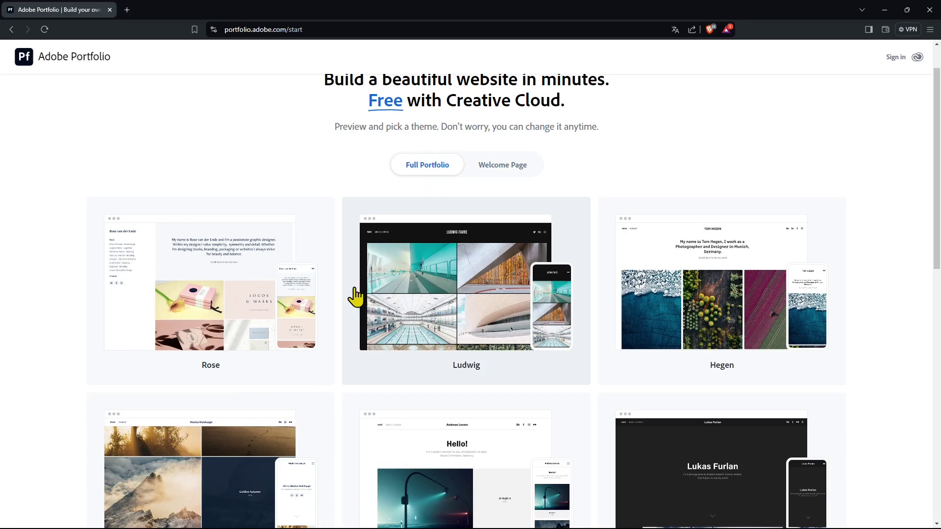
scroll(616, 380, "down", 3)
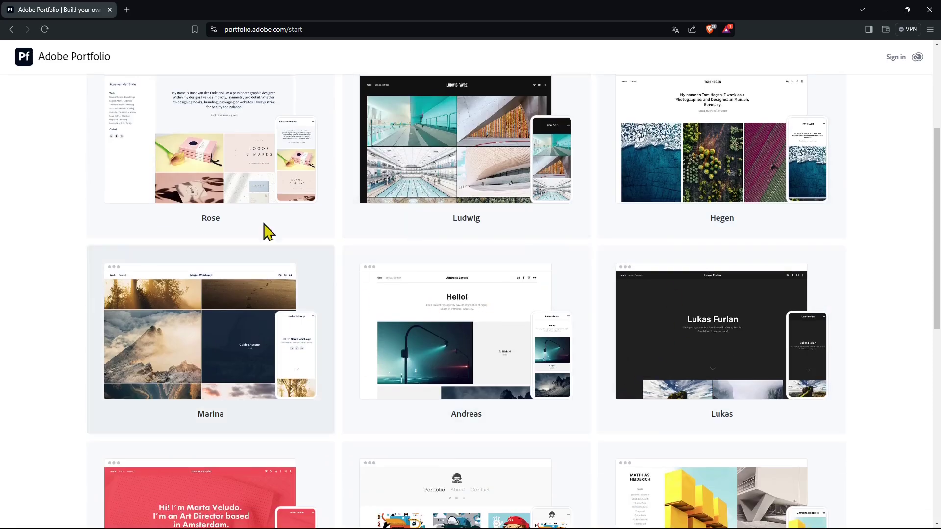
scroll(436, 256, "down", 3)
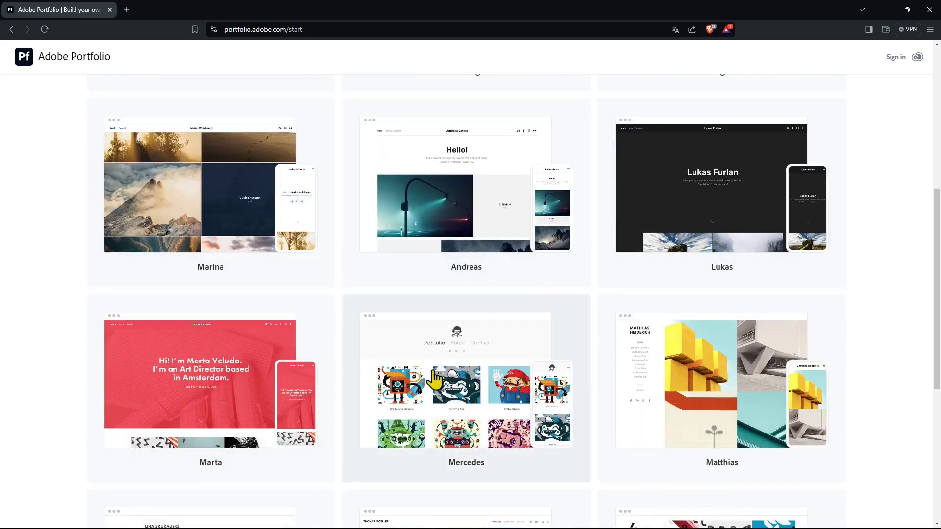
scroll(437, 378, "up", 6)
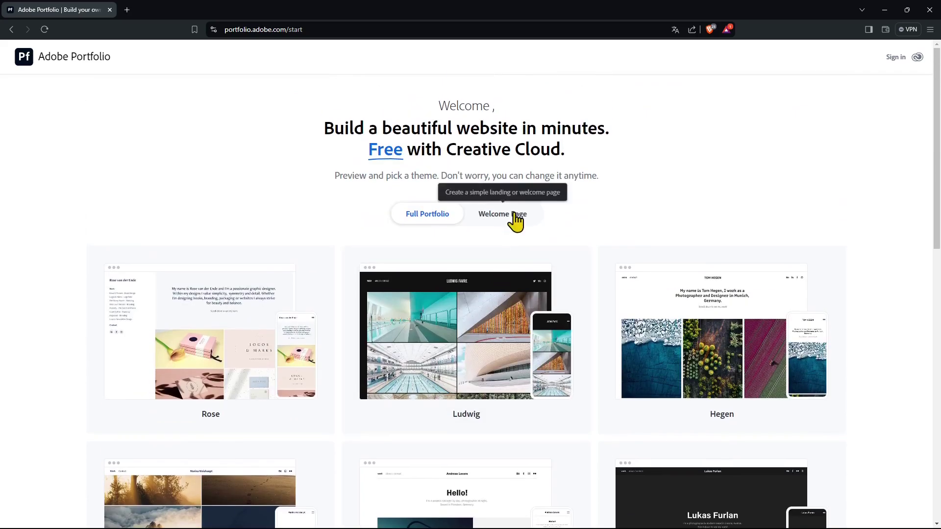
Step: Show the Welcome Page themes and compare the light and dark Centered, Cover Left and Cover Right layouts
left_click(513, 214)
scroll(517, 294, "down", 3)
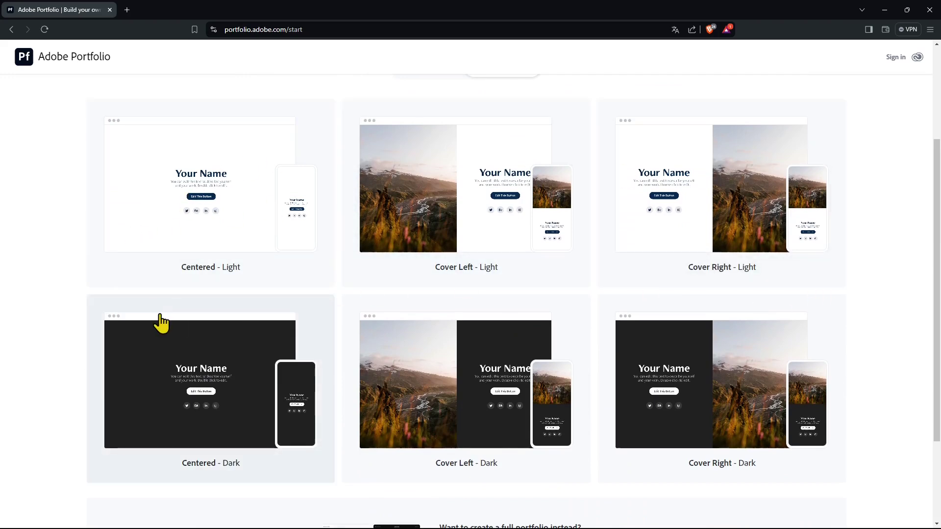
scroll(518, 322, "down", 2)
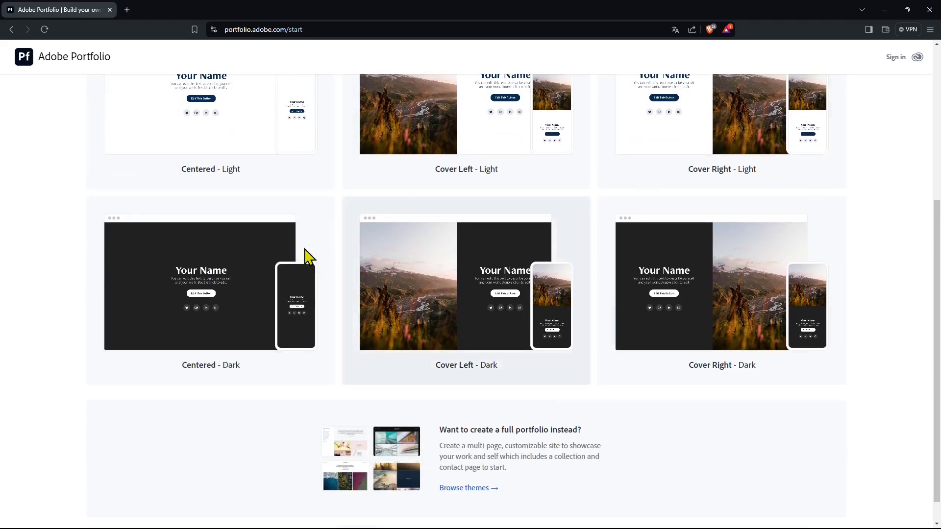
scroll(490, 349, "up", 2)
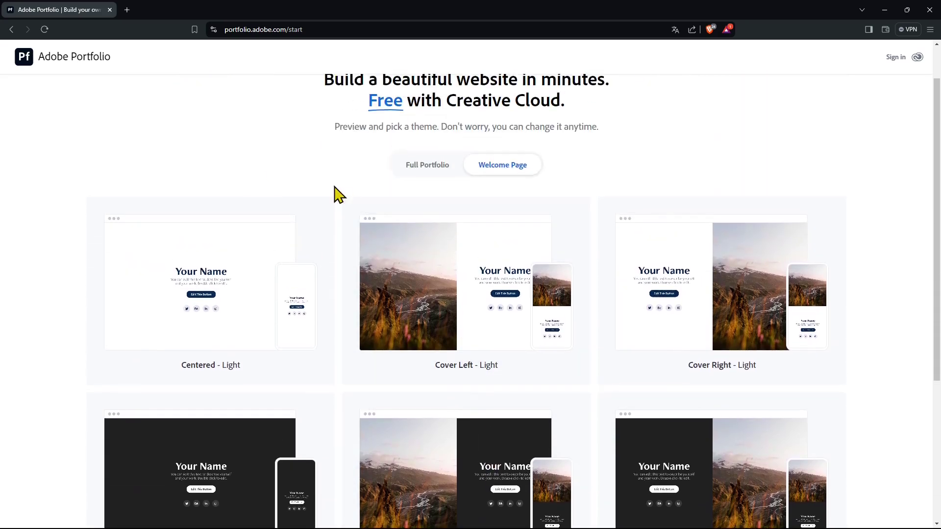
scroll(469, 322, "down", 4)
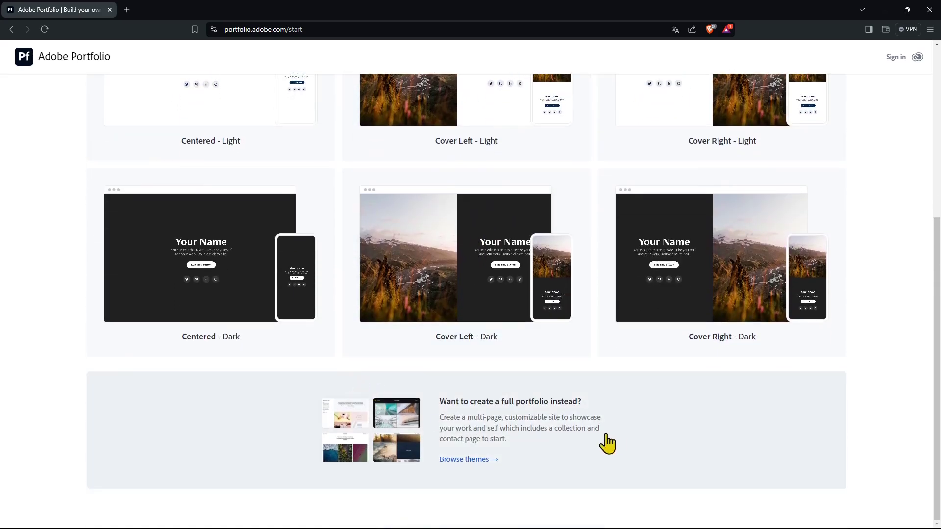
scroll(435, 425, "up", 4)
scroll(456, 370, "down", 4)
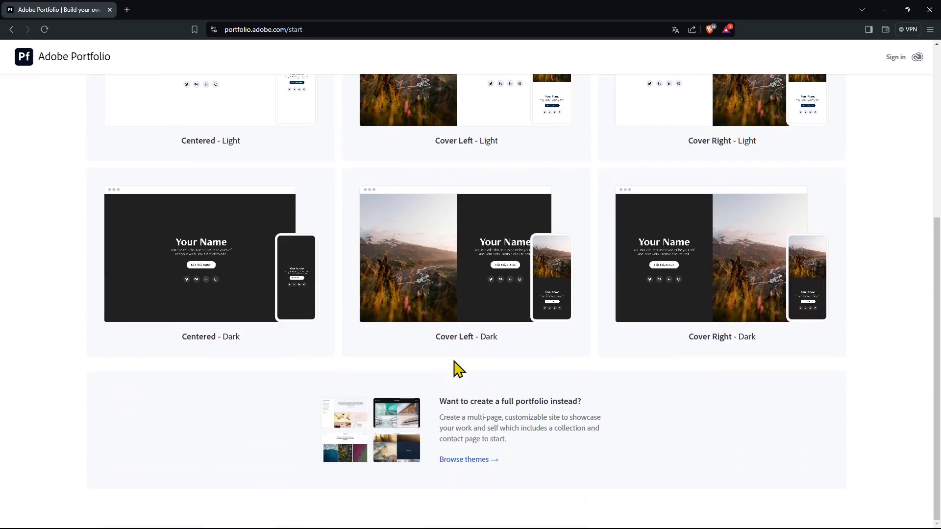
Step: Go back to browsing the Full Portfolio themes and examine the whole gallery
left_click(466, 460)
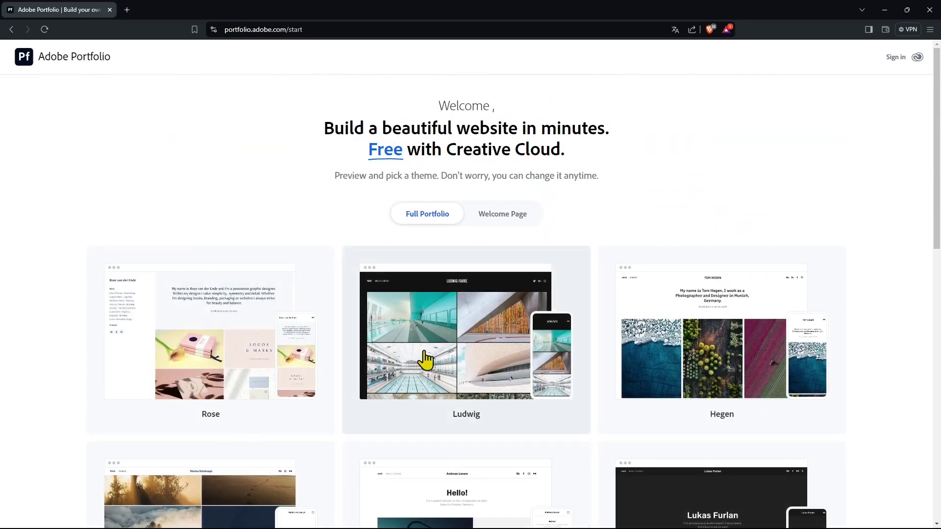
scroll(237, 378, "down", 3)
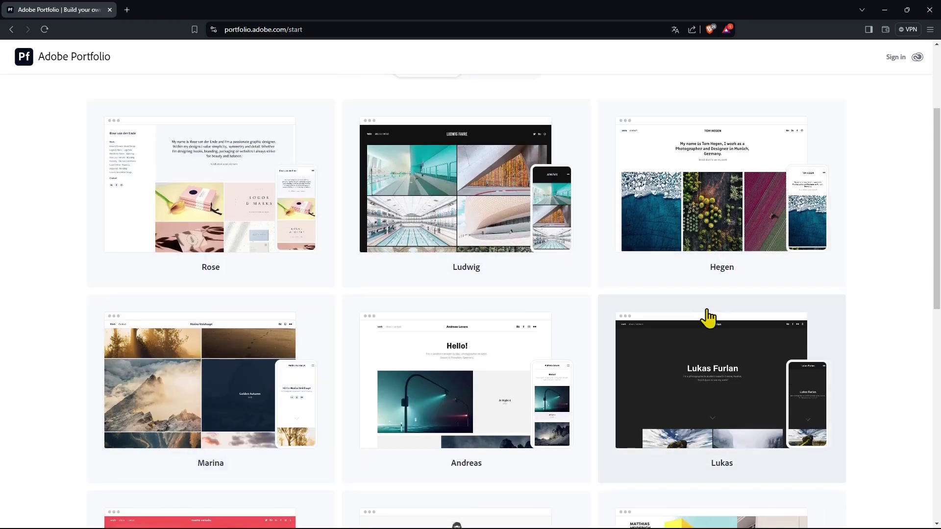
scroll(725, 316, "down", 2)
scroll(324, 269, "down", 3)
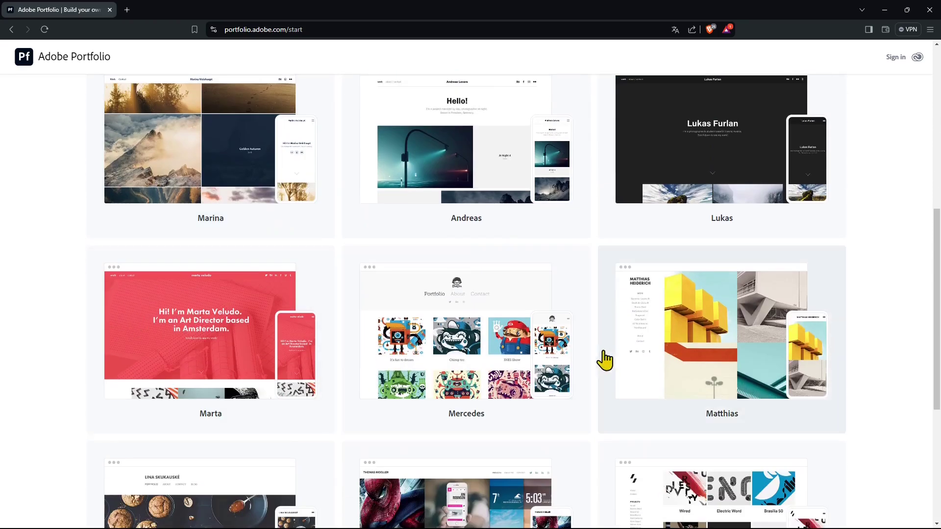
scroll(231, 441, "down", 4)
scroll(189, 365, "up", 7)
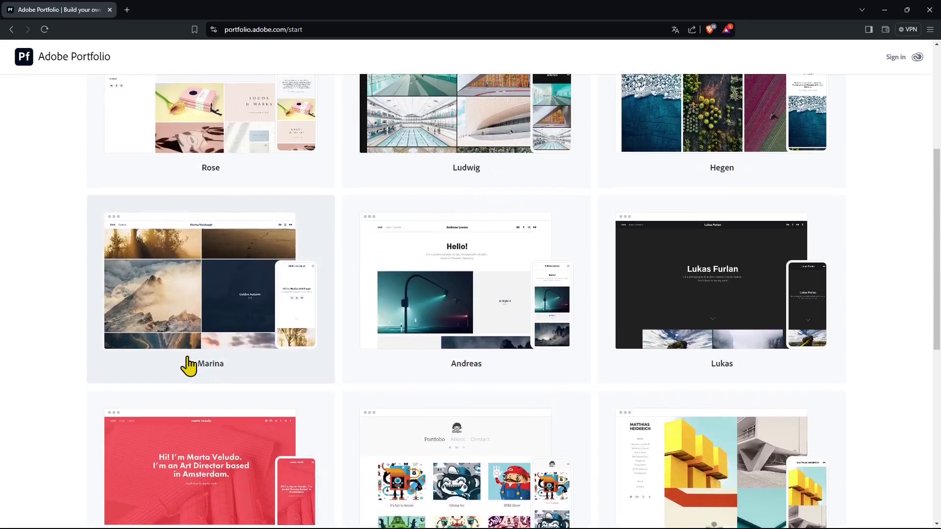
scroll(196, 365, "up", 5)
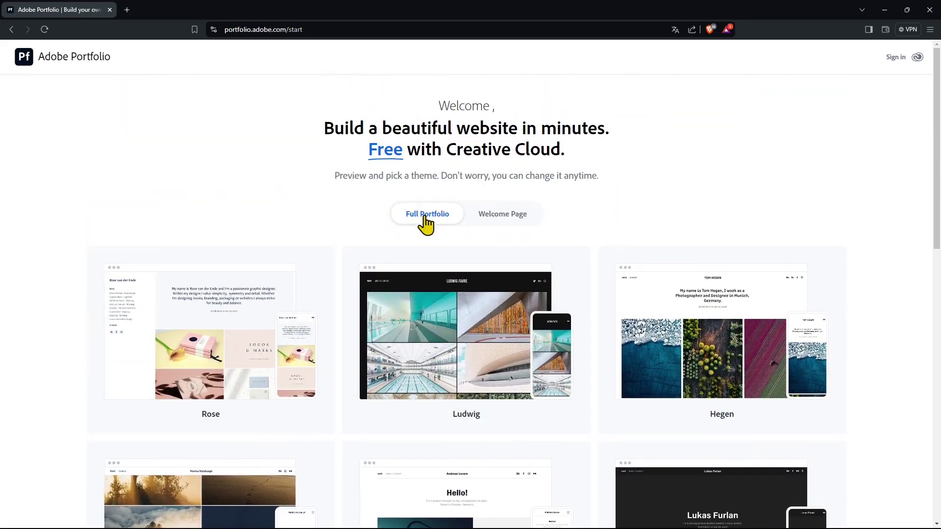
scroll(426, 223, "down", 8)
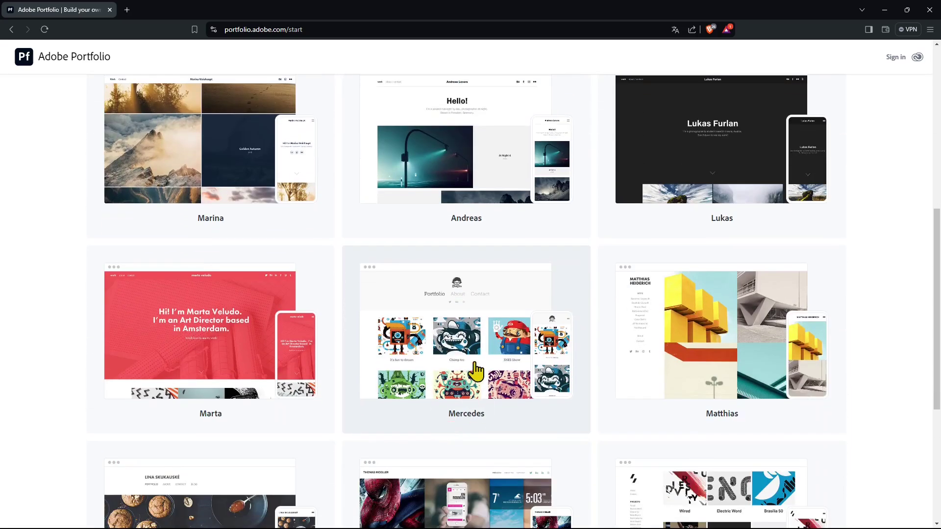
Step: Preview the Mercedes theme and check its tablet and phone layouts
left_click(475, 372)
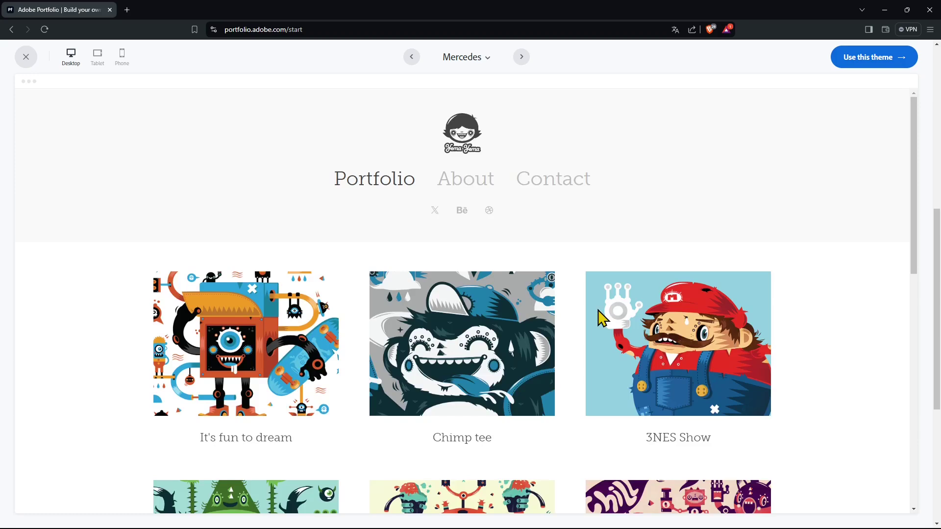
left_click(97, 56)
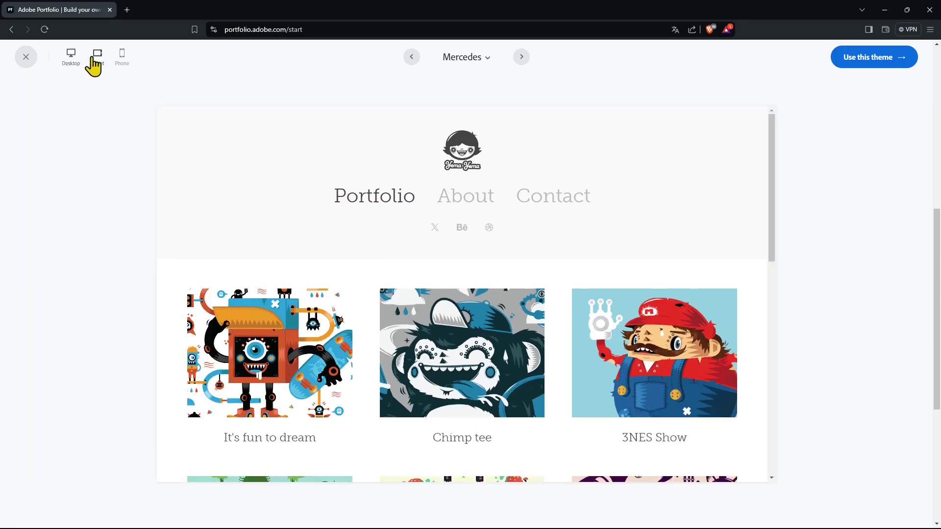
left_click(122, 56)
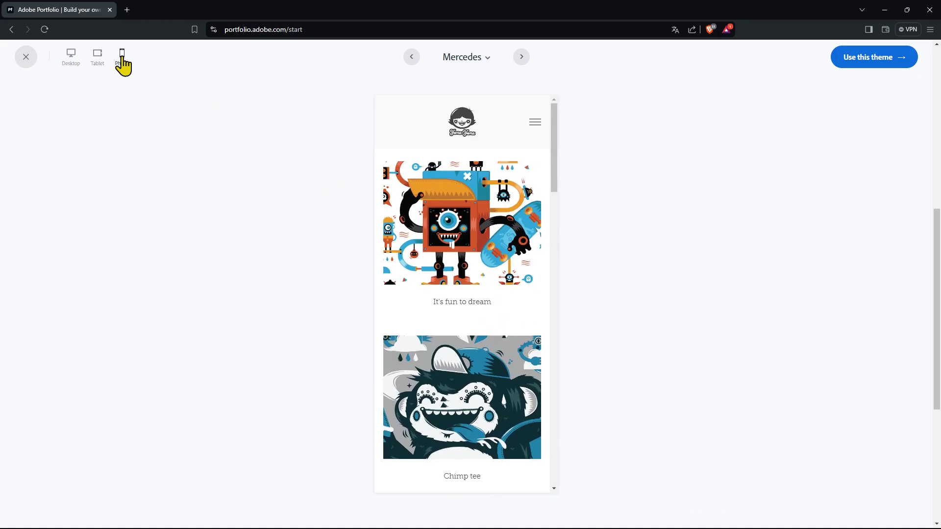
Step: Check the theme's navigation and About page in the phone preview, and return to the Portfolio page in the desktop preview
left_click(535, 122)
left_click(466, 279)
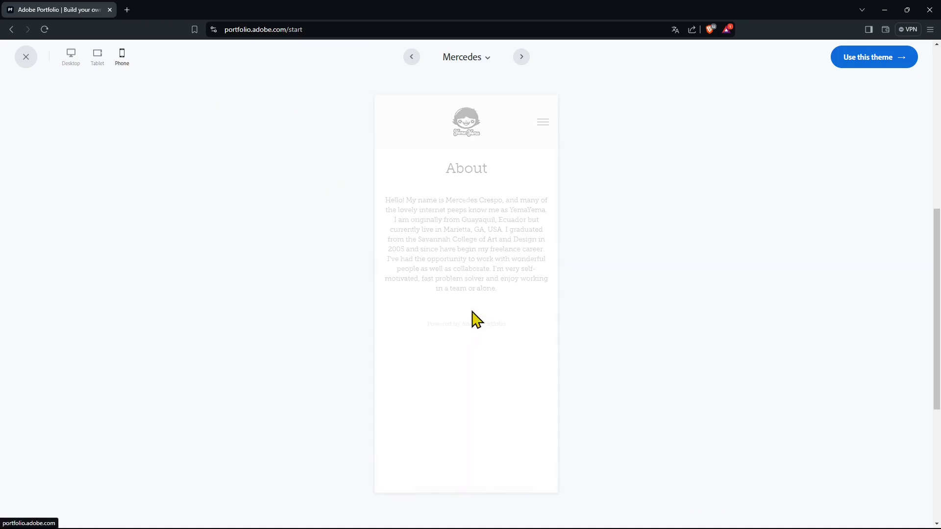
left_click(548, 124)
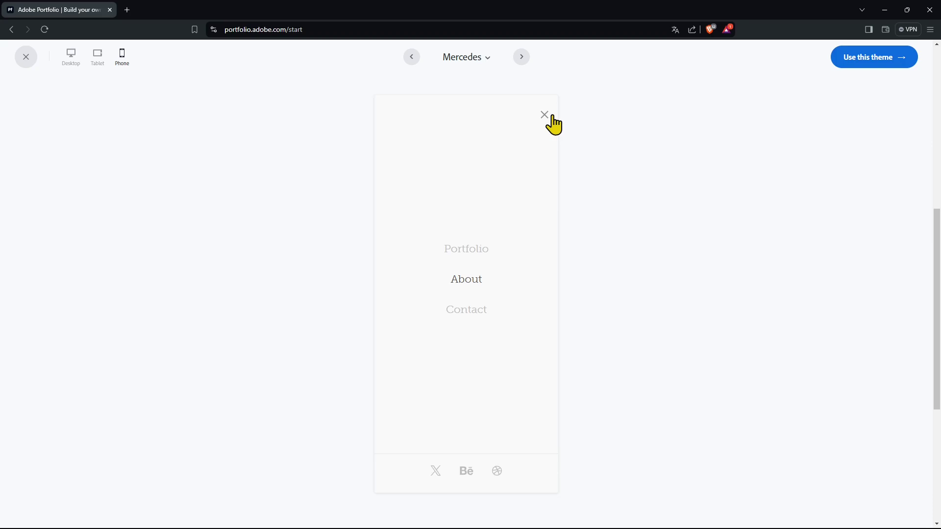
left_click(546, 115)
left_click(71, 57)
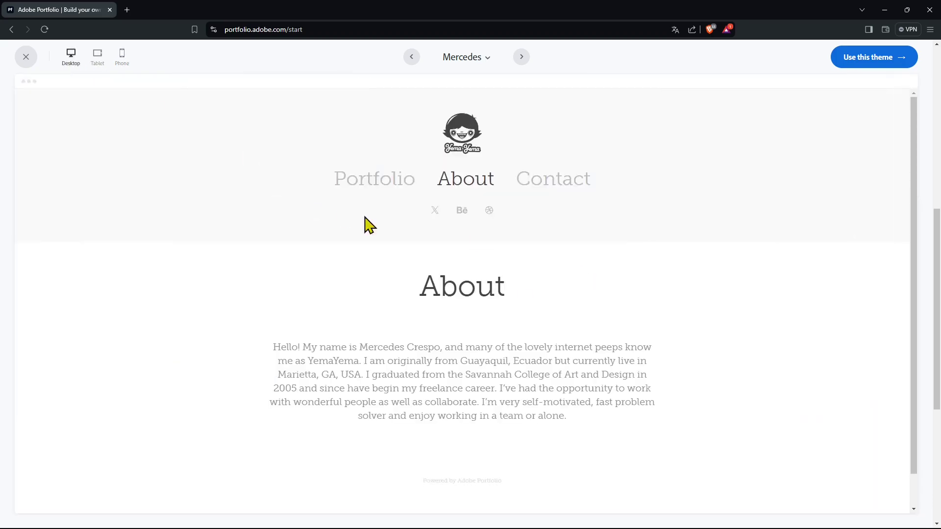
left_click(373, 186)
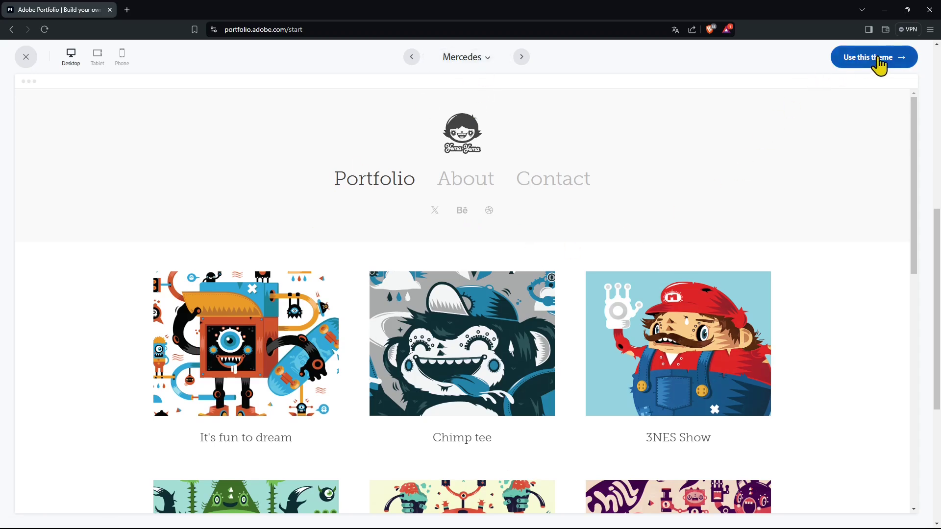
Step: Try to use the Mercedes theme and close the sign-up dialog without registering
left_click(850, 73)
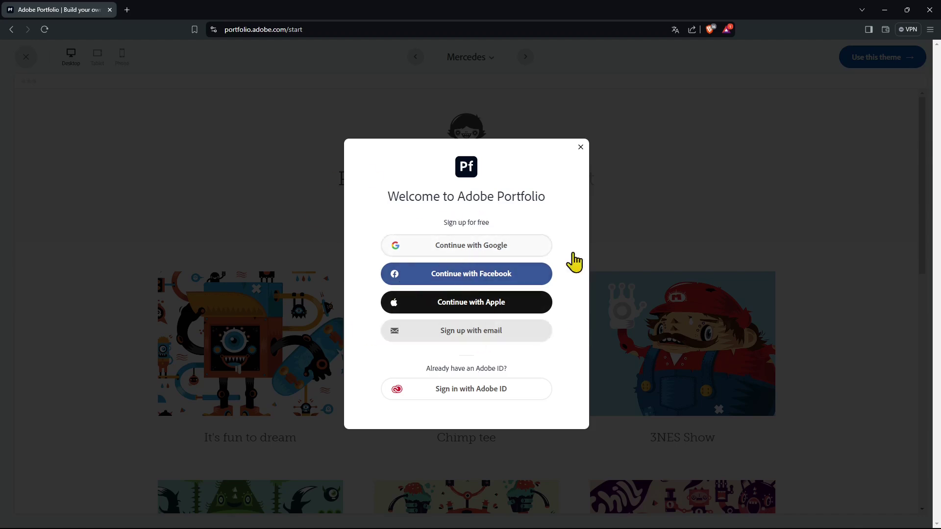
left_click(581, 148)
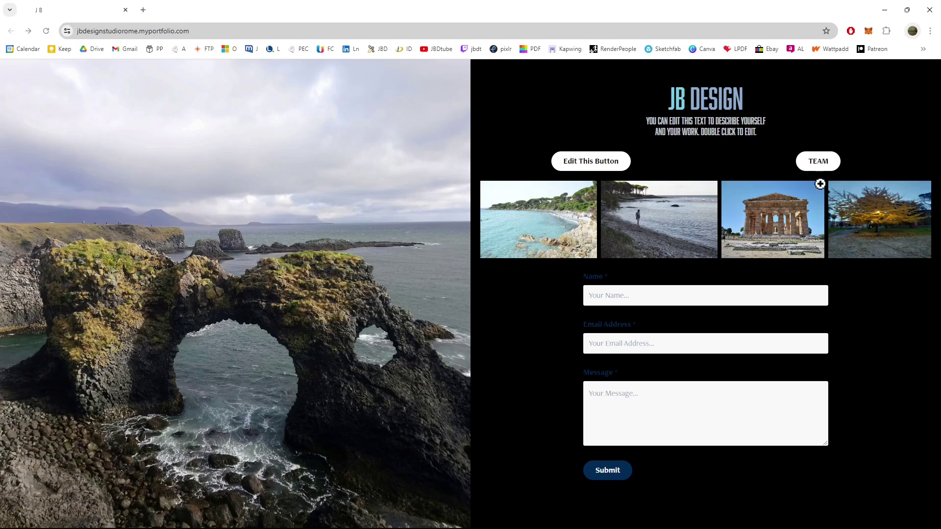
Step: Search the Chrome browsing history for "adobe portfolio"
left_click(128, 30)
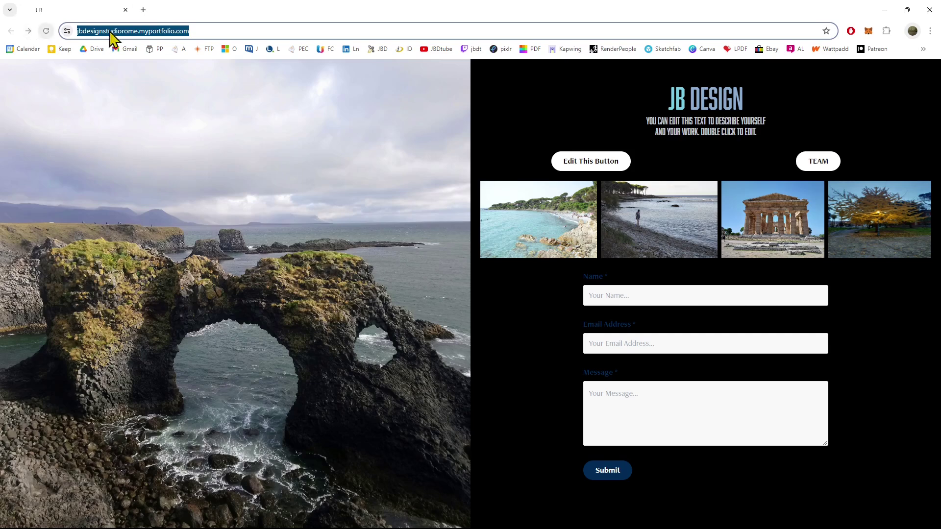
type("adove")
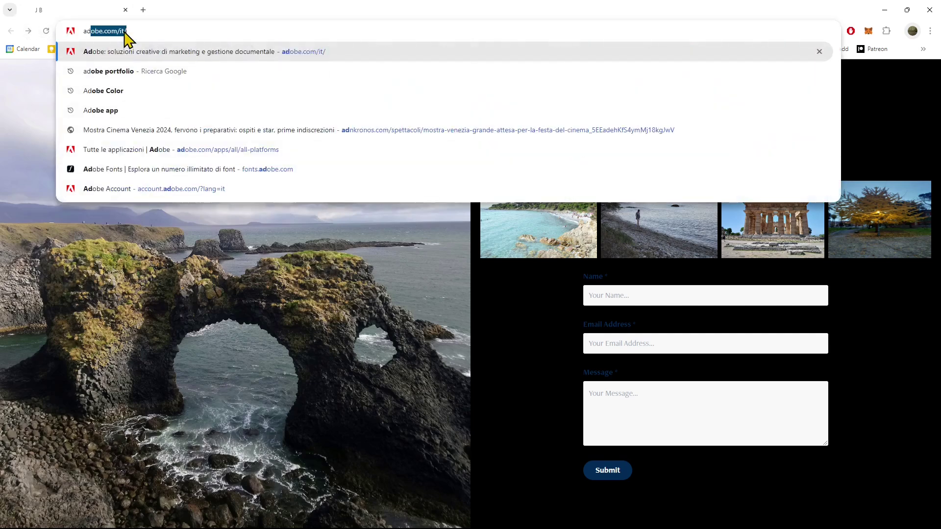
key("BackSpace")
key("BackSpace")
key("BackSpace")
type("obe por")
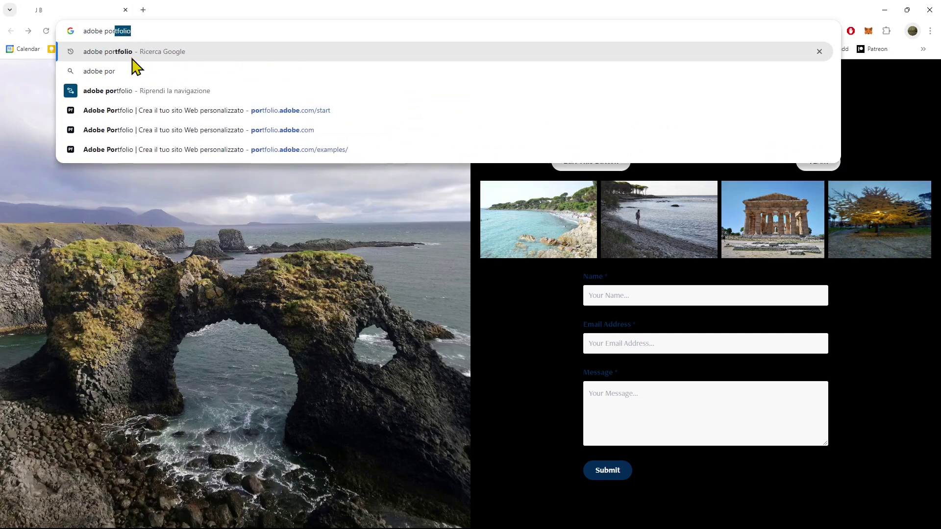
left_click(111, 90)
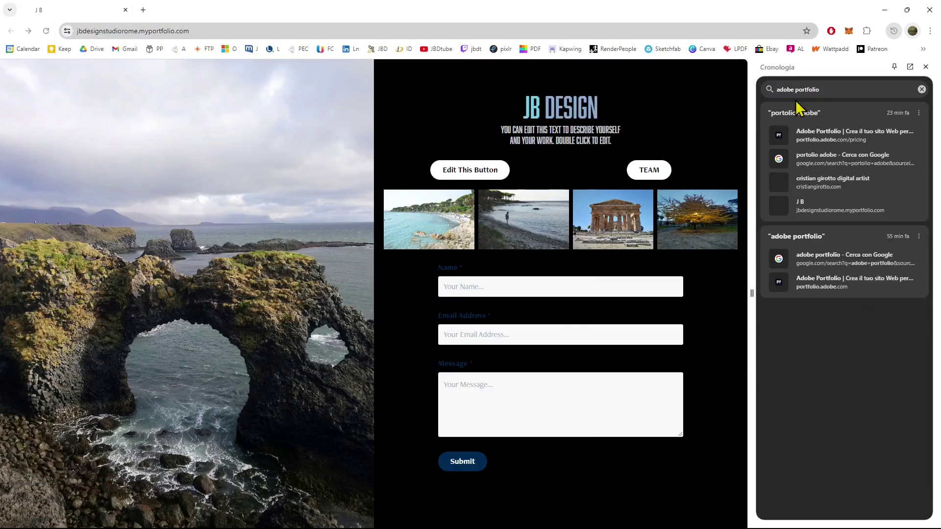
Step: Clear the history search, open the portfolio.adobe.com/pricing entry, and close the browsing history
left_click(921, 89)
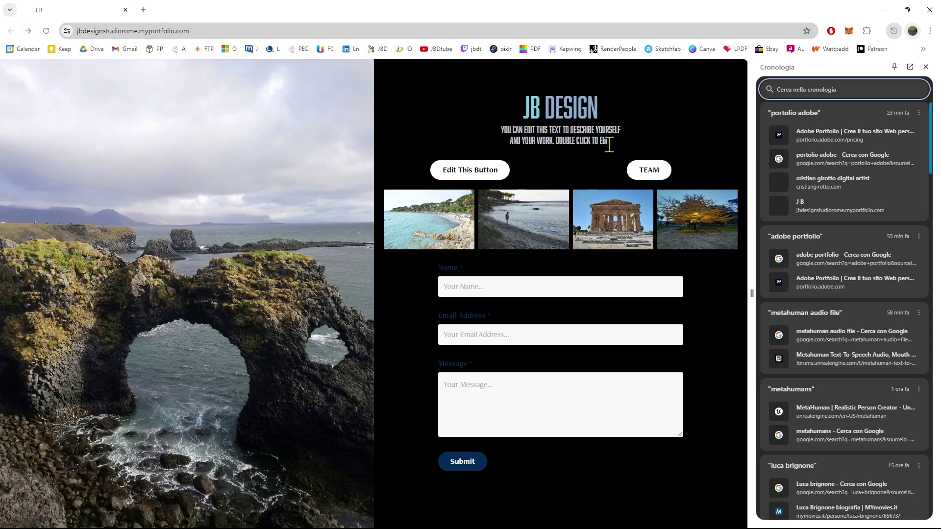
left_click(816, 146)
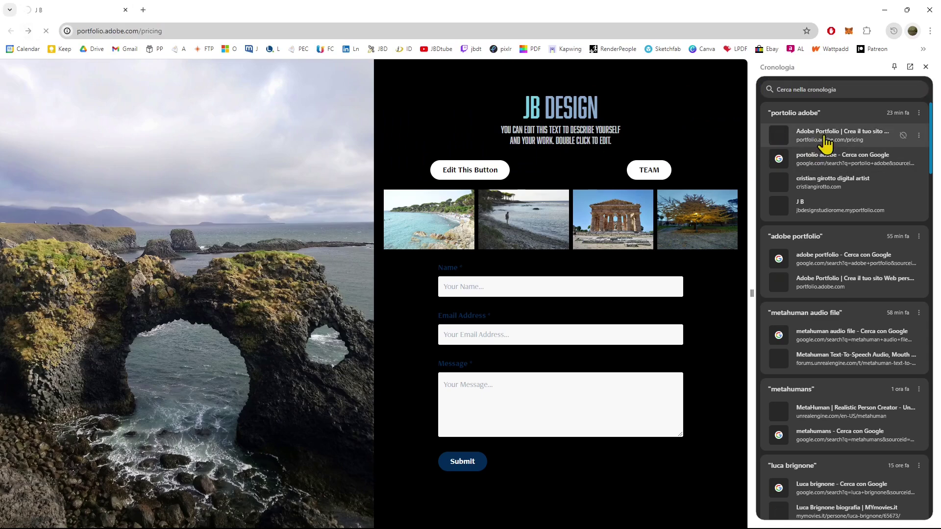
left_click(926, 67)
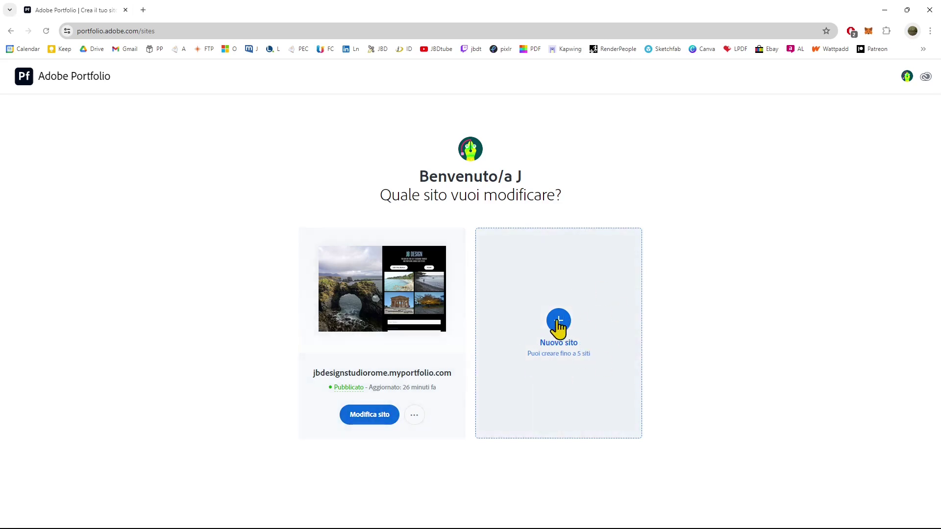
Step: Create a new site in the Adobe Portfolio account using the Mercedes full-portfolio theme
left_click(559, 322)
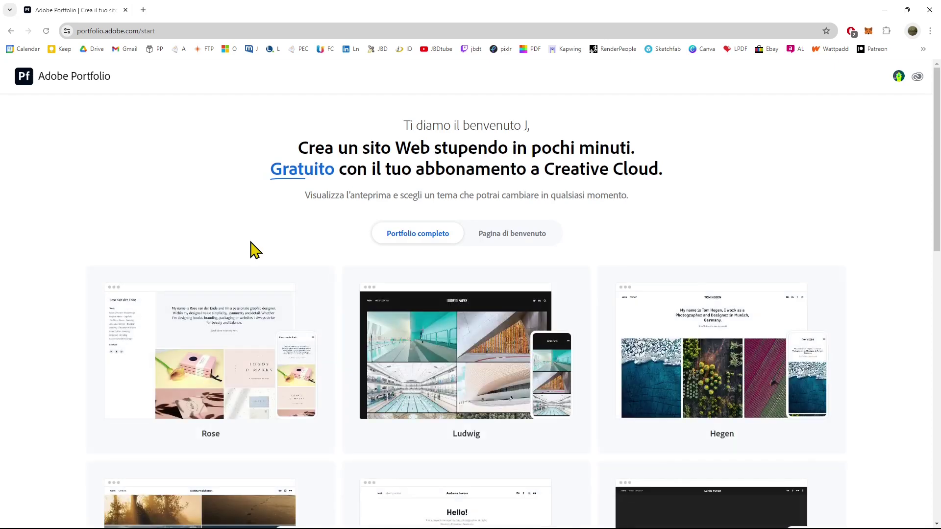
scroll(536, 381, "down", 8)
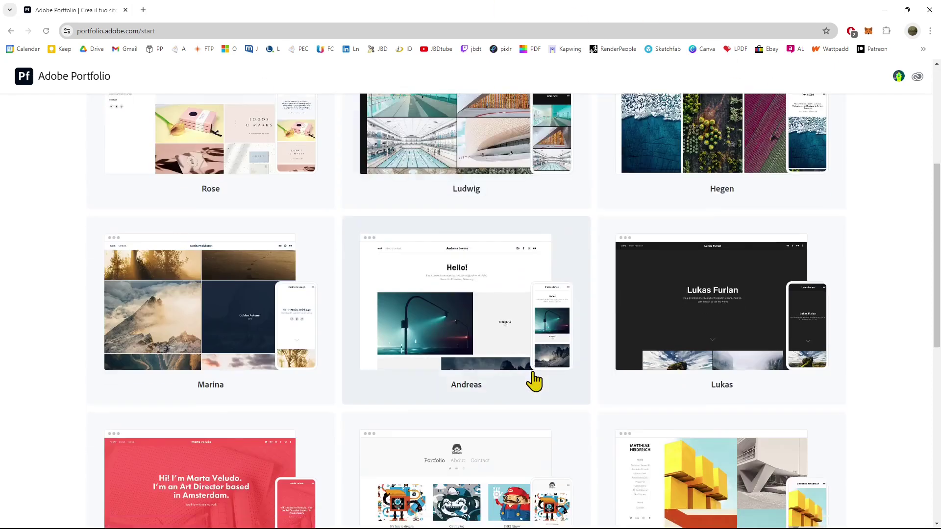
left_click(474, 365)
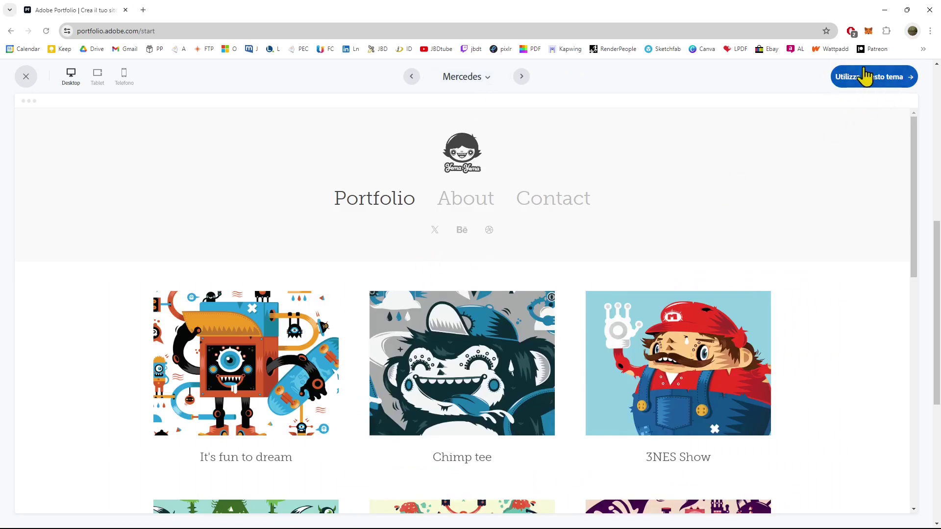
left_click(877, 91)
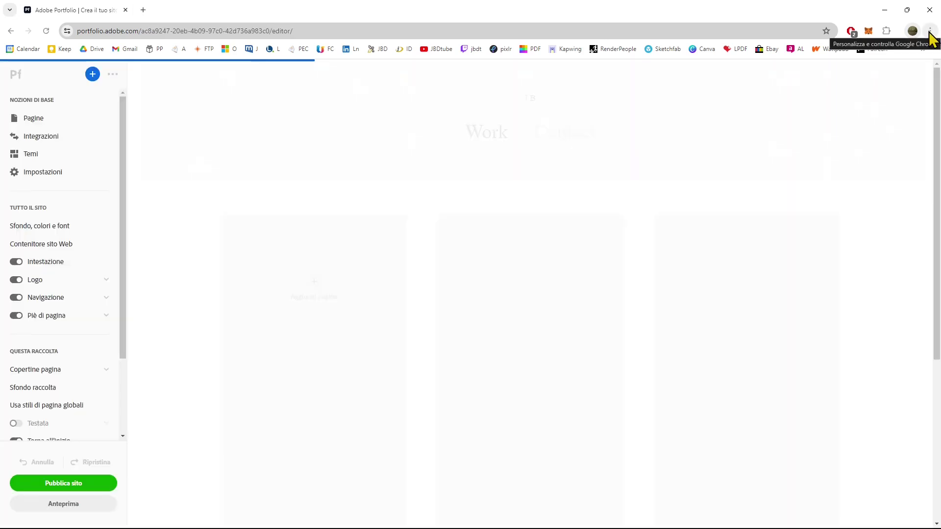
left_click(931, 32)
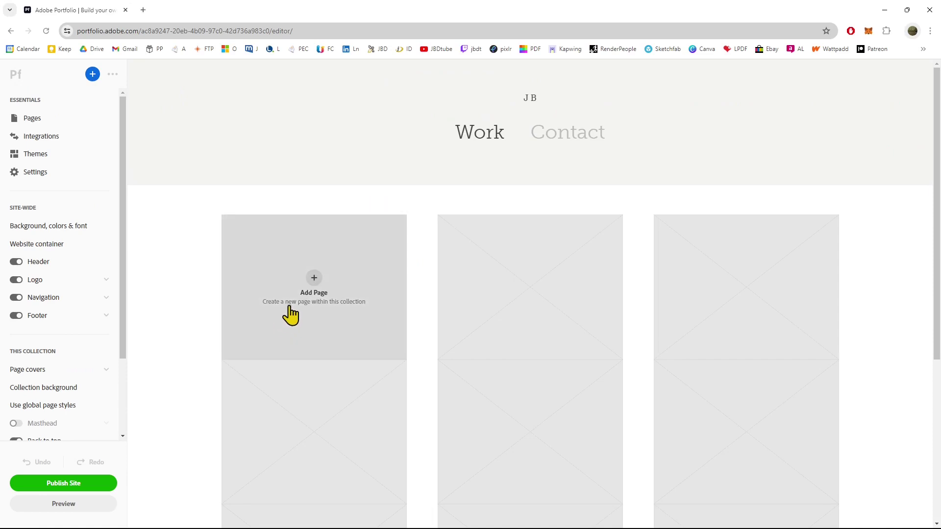
scroll(521, 330, "down", 5)
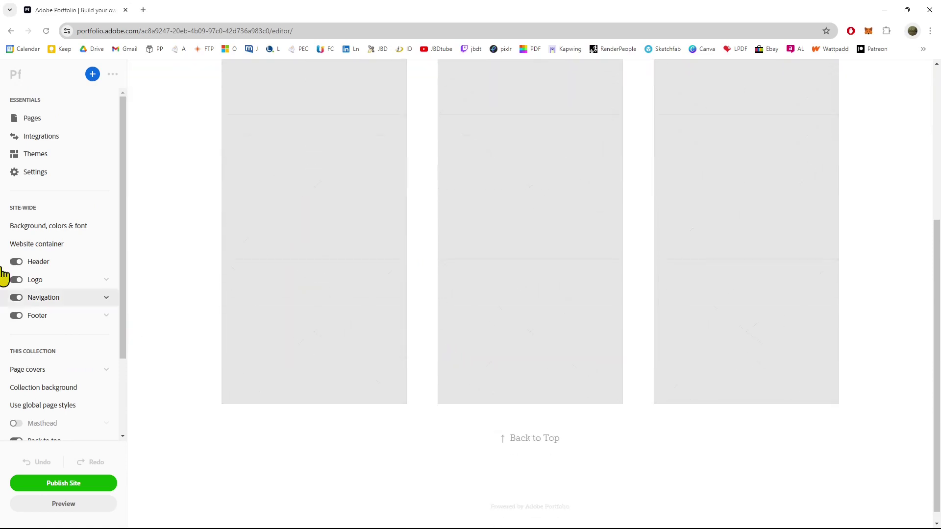
scroll(347, 343, "up", 4)
scroll(348, 343, "up", 1)
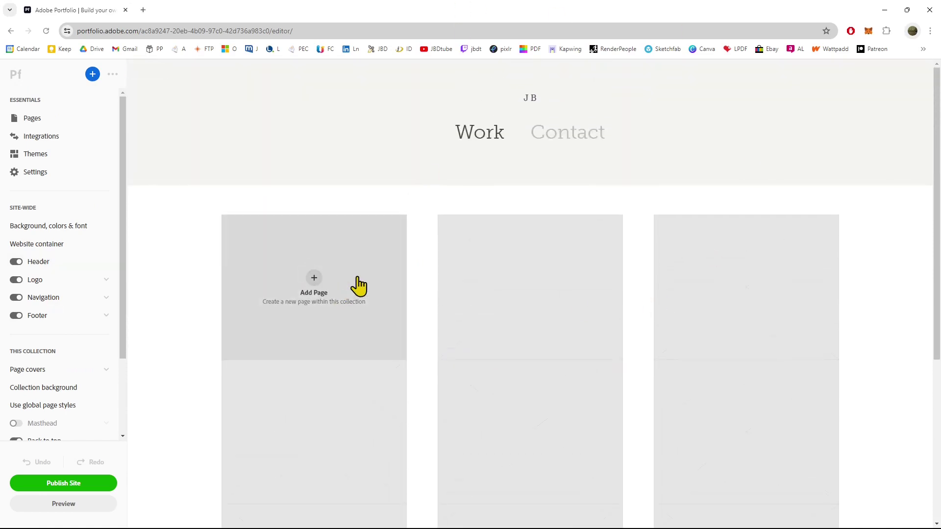
Step: Create a custom page named TEAM from the Work collection, with Navigation as its destination
left_click(359, 286)
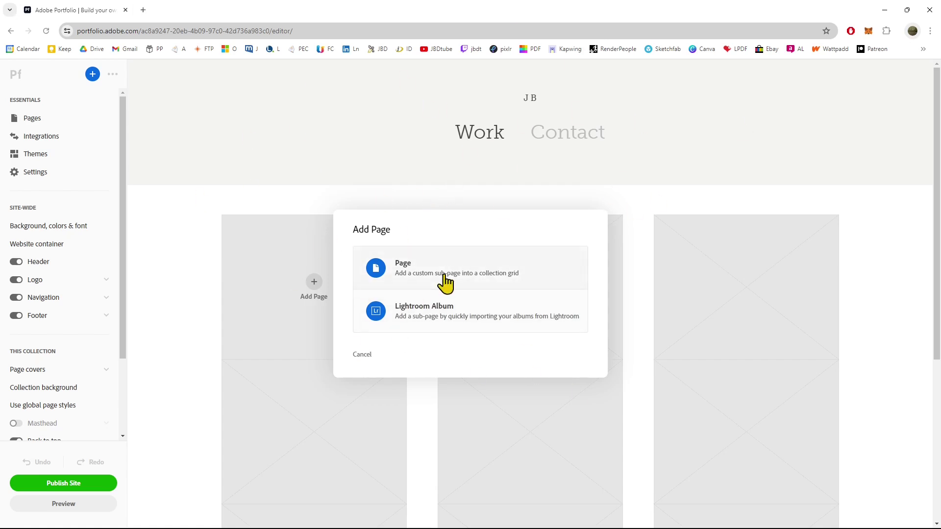
left_click(407, 277)
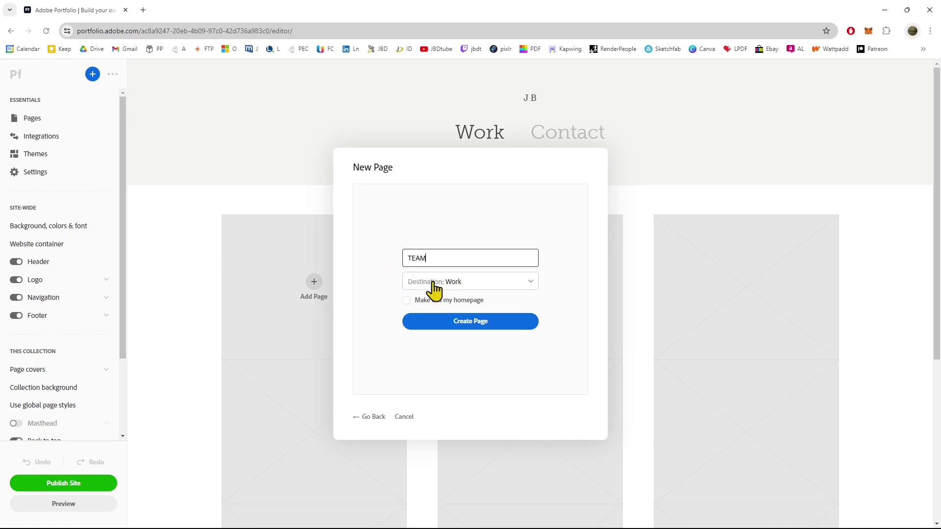
left_click(455, 284)
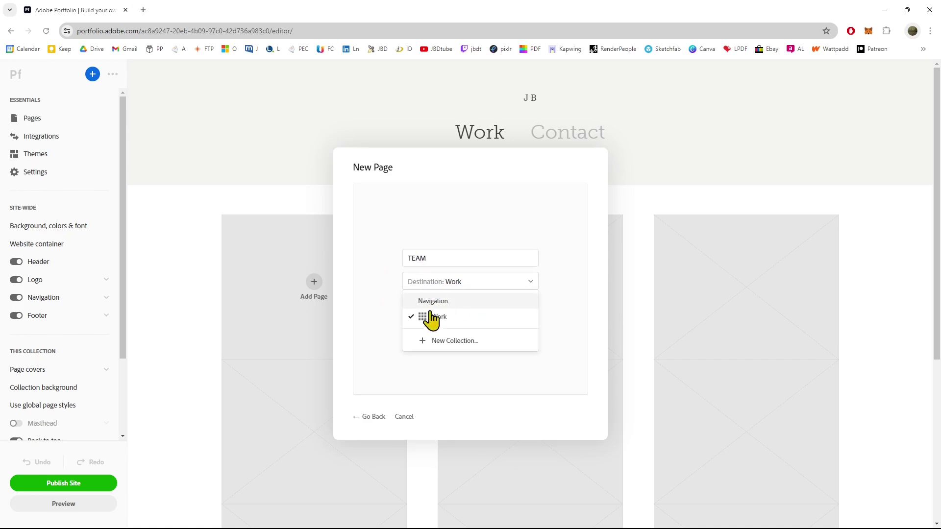
left_click(440, 303)
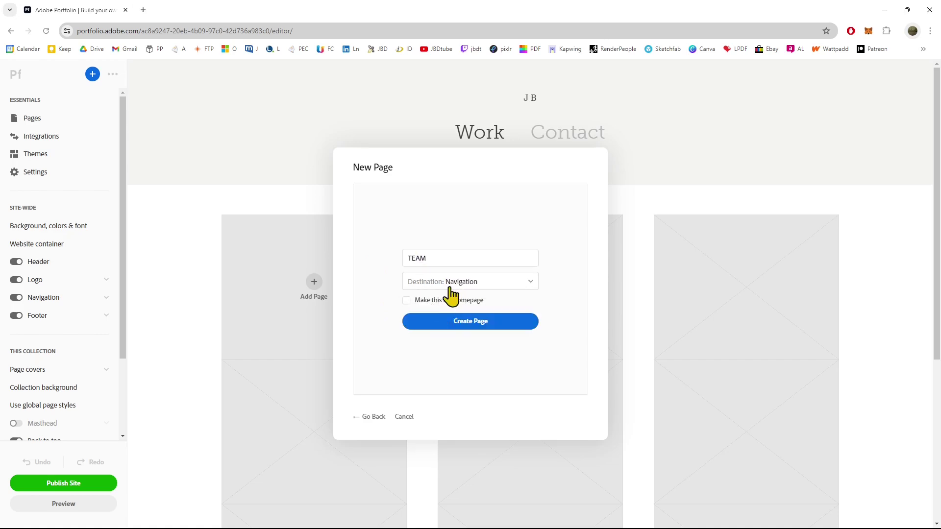
left_click(457, 325)
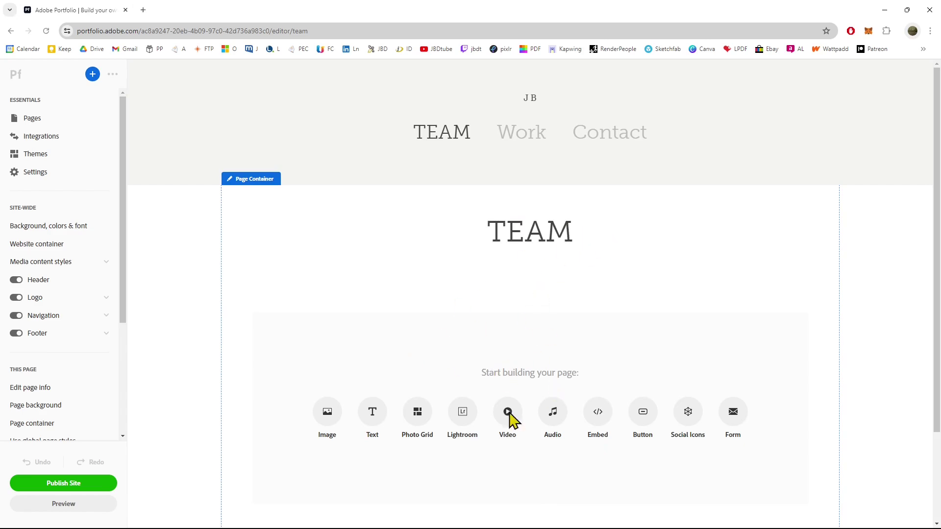
left_click_drag(484, 376, 668, 391)
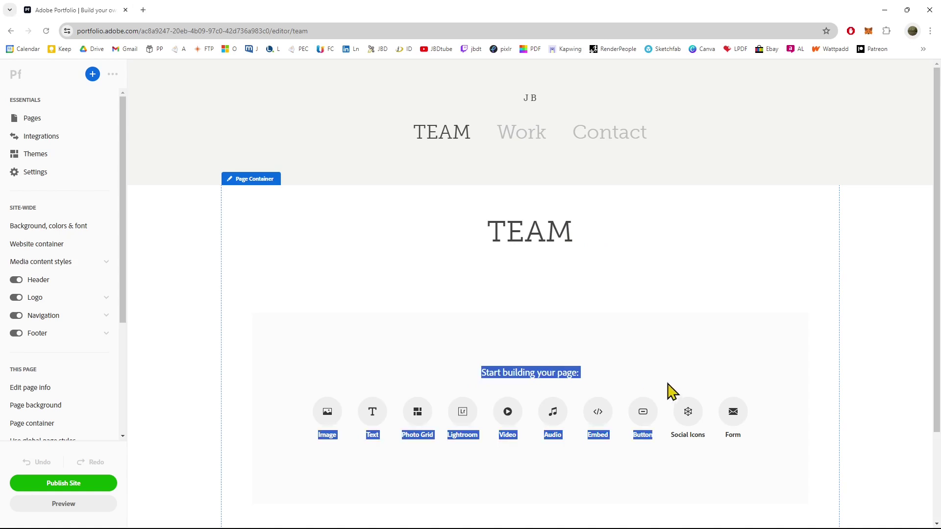
left_click(607, 344)
scroll(607, 345, "down", 3)
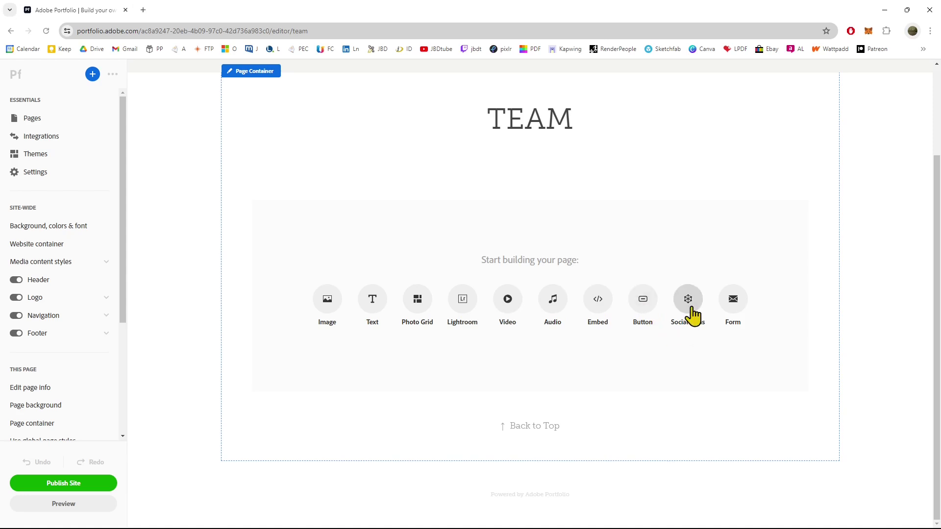
scroll(736, 324, "up", 2)
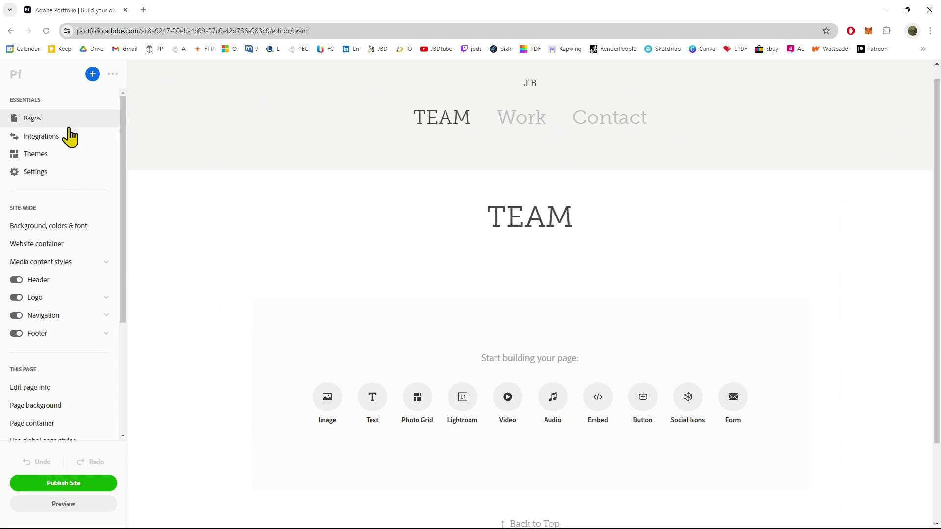
Step: Add the image IMG_20220208_101120 from the Foto e Video folder to the empty TEAM page
left_click(338, 403)
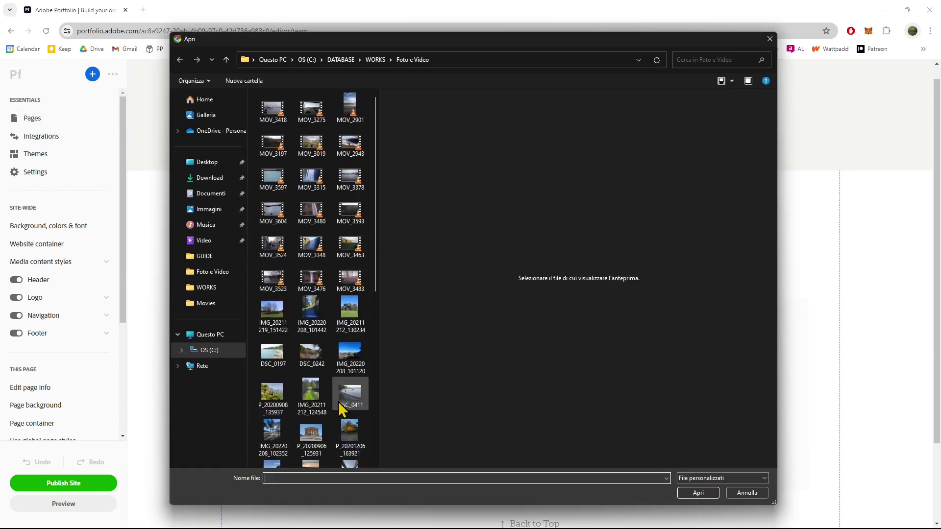
left_click(363, 367)
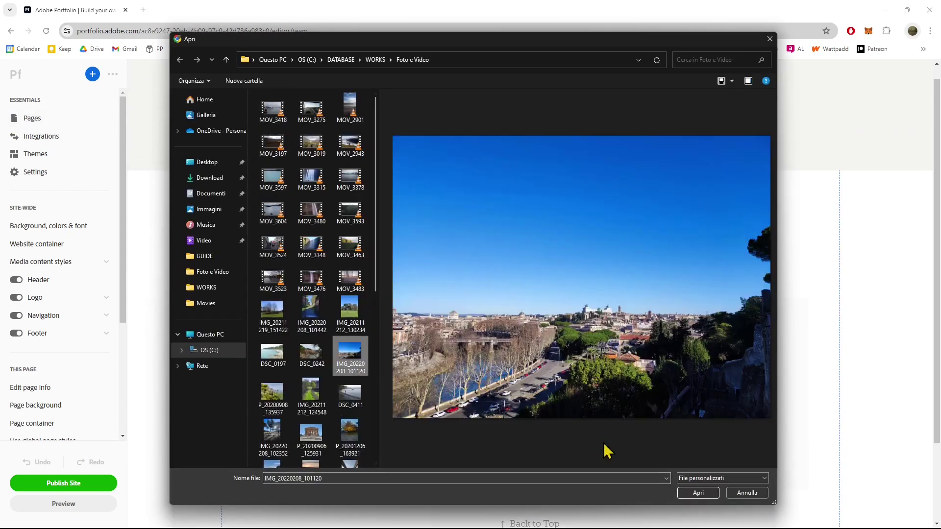
left_click(690, 494)
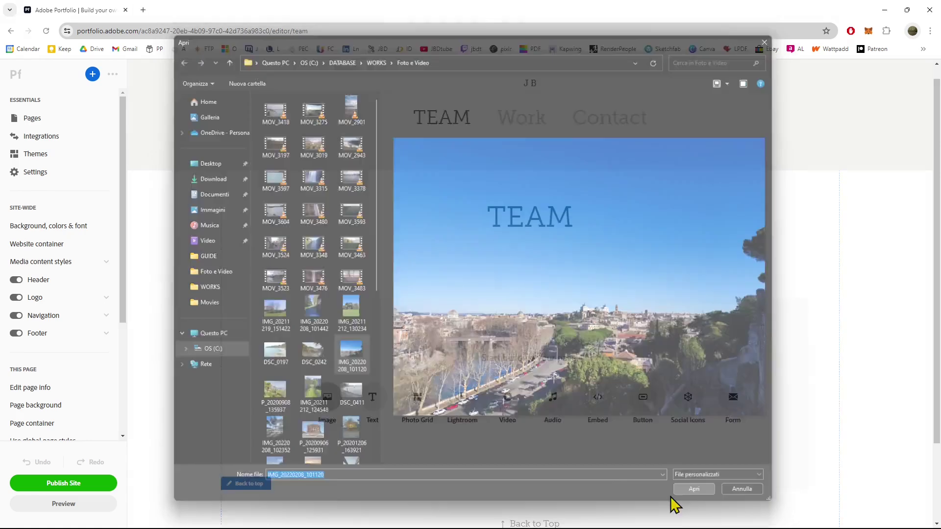
scroll(563, 361, "down", 4)
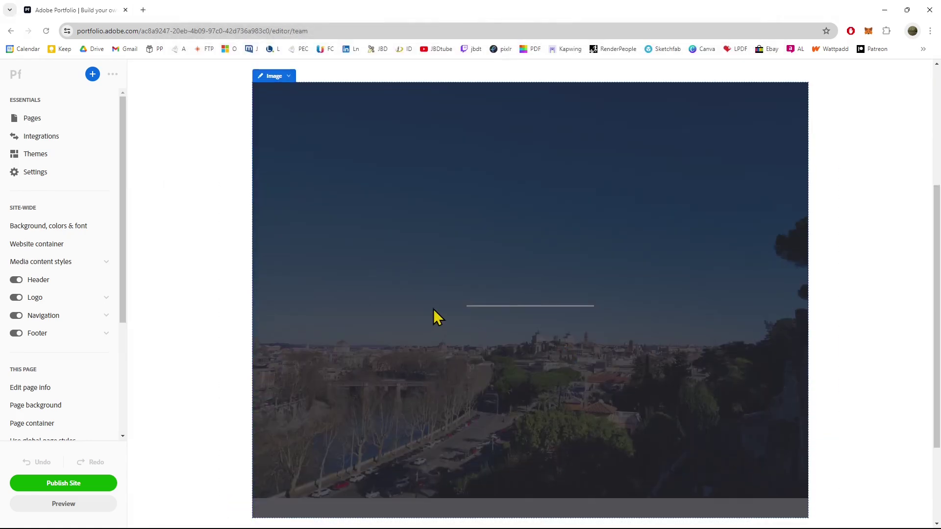
scroll(380, 286, "up", 3)
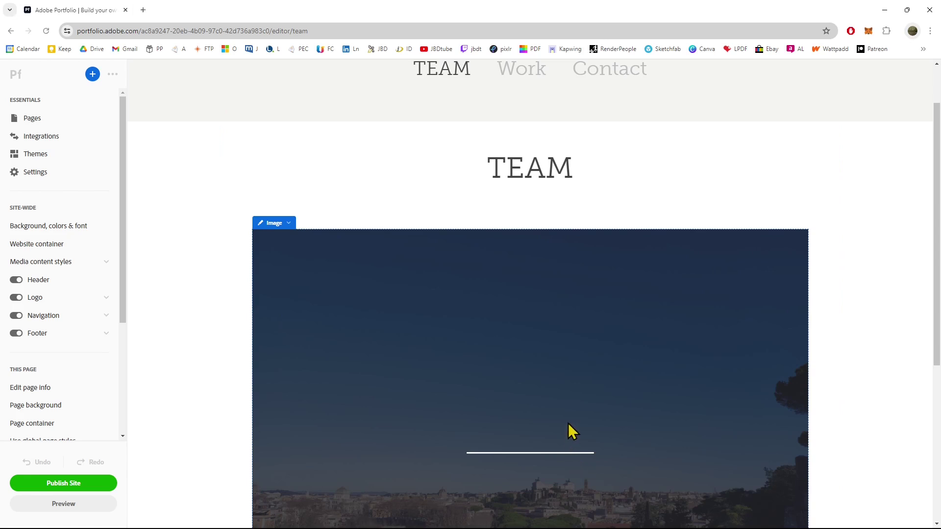
scroll(570, 431, "down", 1)
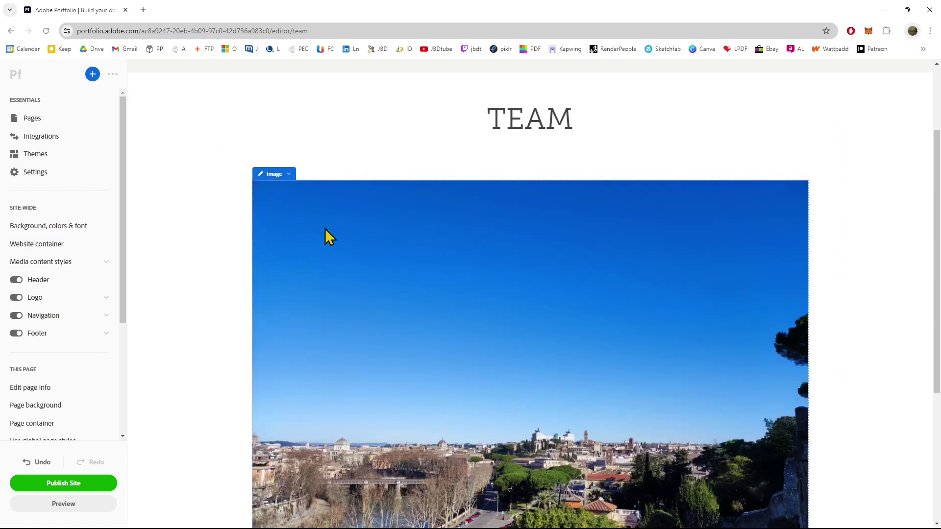
Step: Add a link from the TEAM page's image to the Contact page and return to the main editor options
left_click(284, 176)
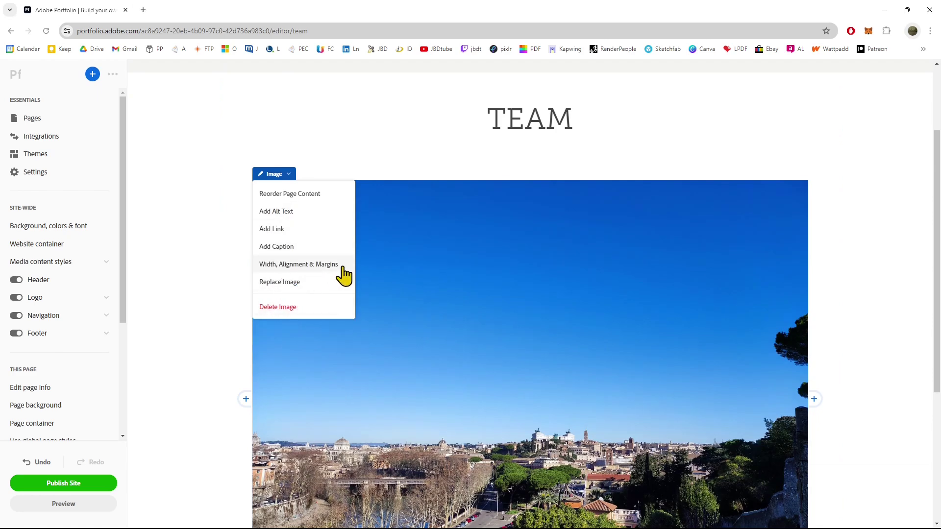
left_click(274, 231)
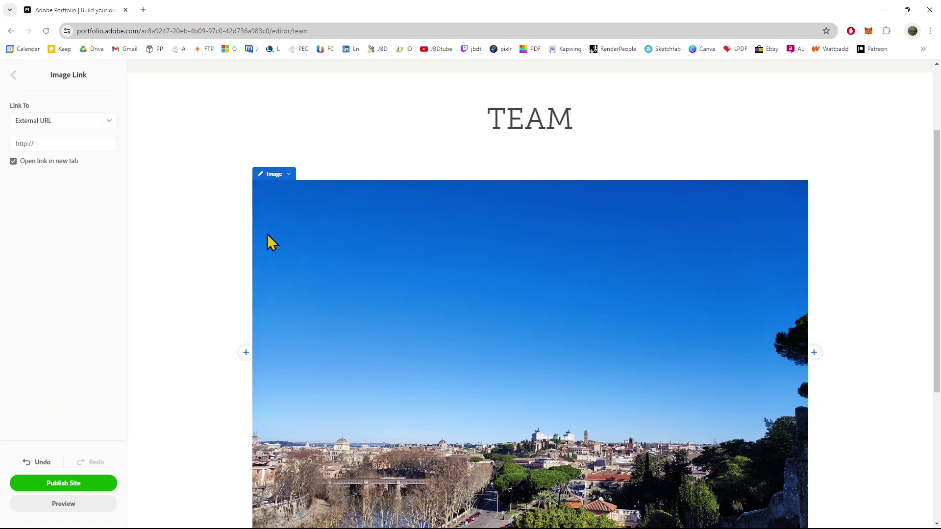
left_click(36, 123)
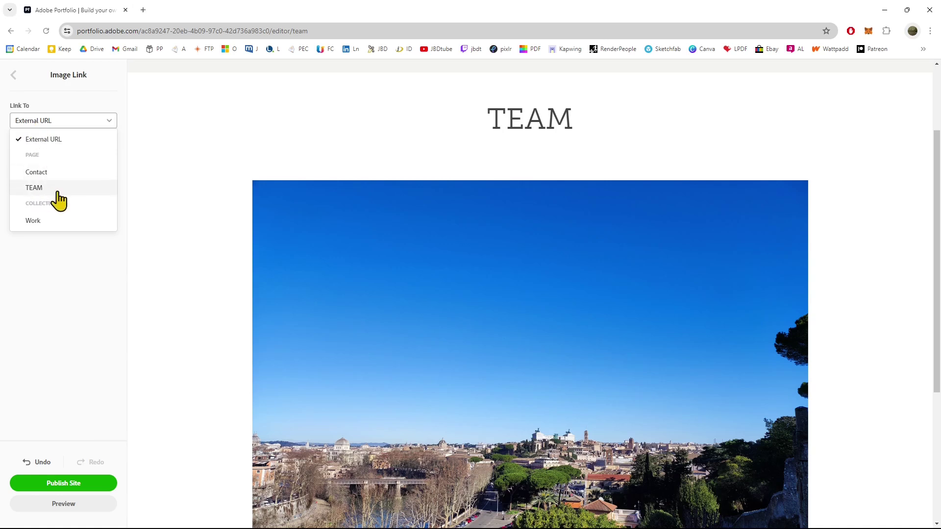
left_click(36, 172)
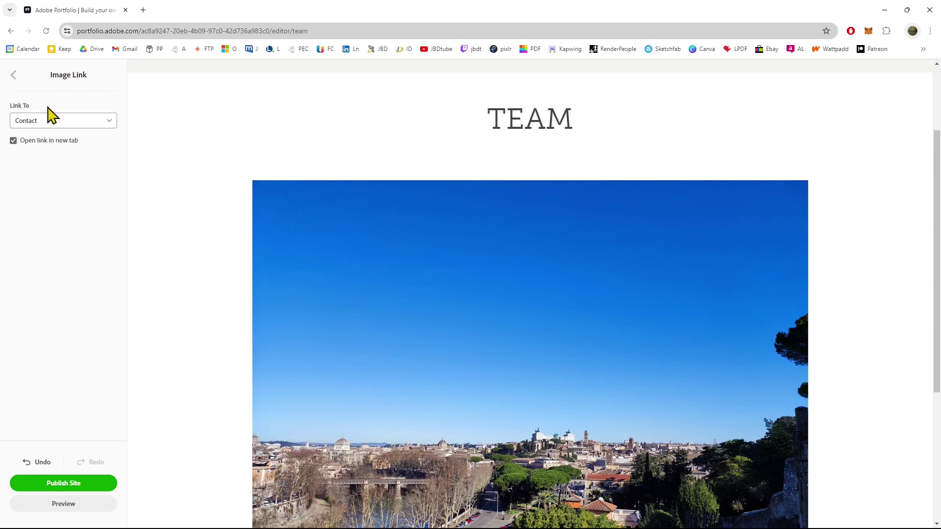
left_click(13, 75)
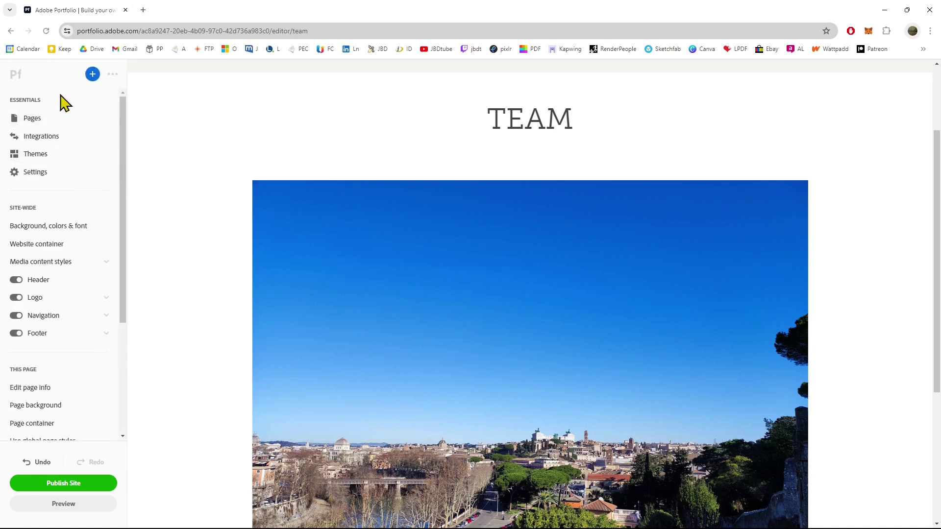
Step: Try to place a text block beside the image on the TEAM page
left_click_drag(577, 129, 494, 125)
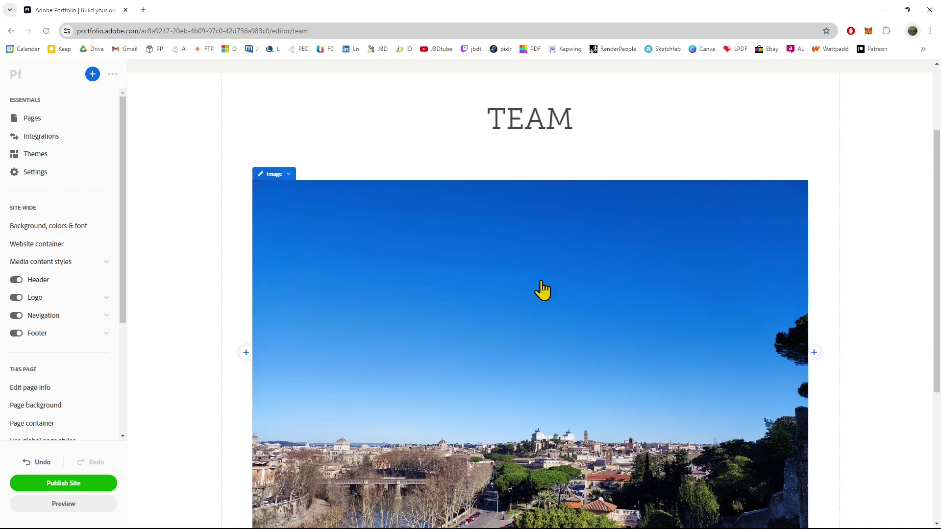
scroll(543, 383, "down", 5)
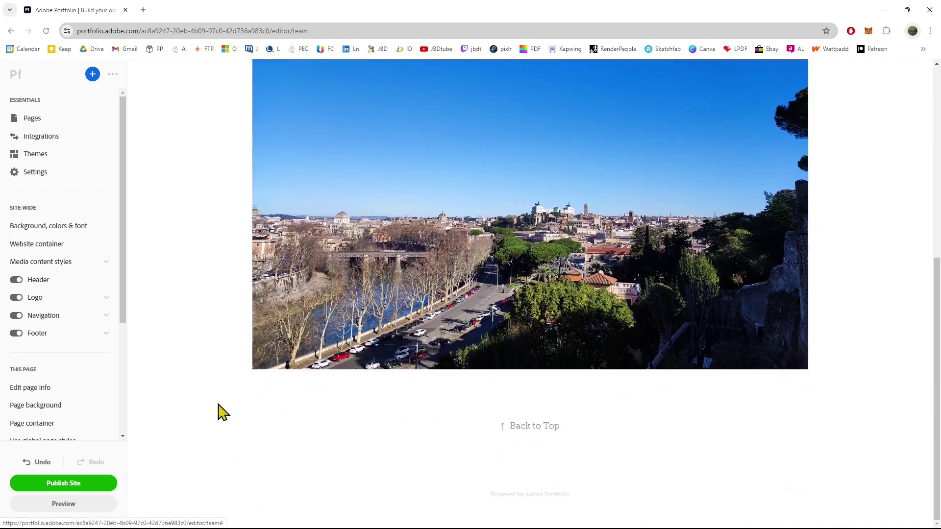
left_click(814, 223)
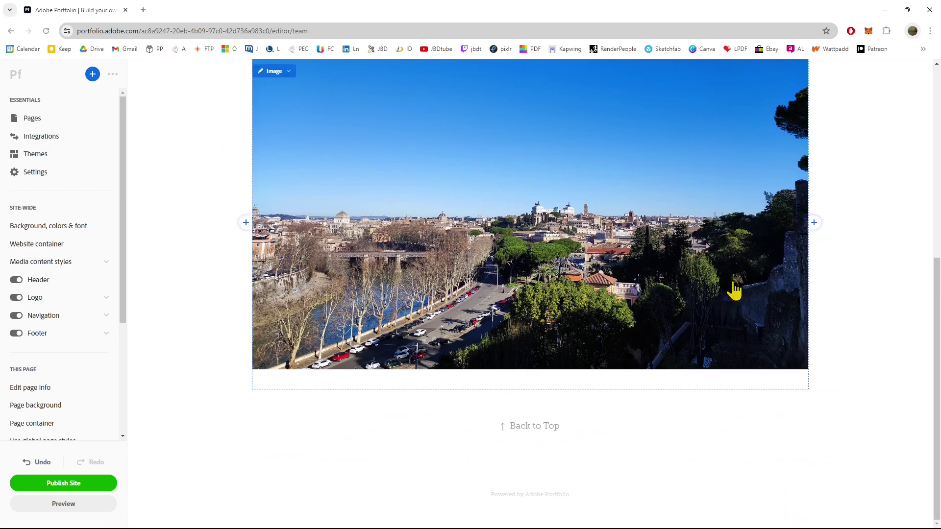
left_click(814, 223)
left_click(772, 230)
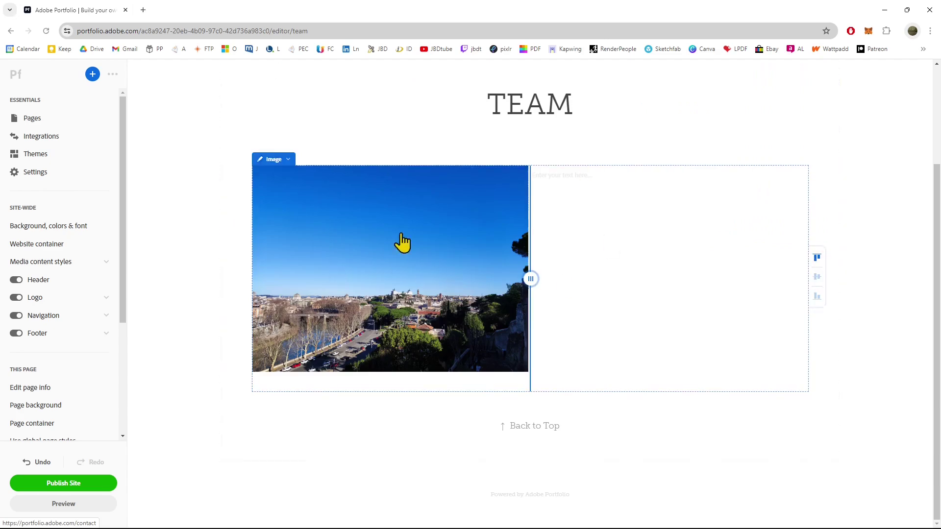
left_click(816, 287)
scroll(714, 389, "down", 4)
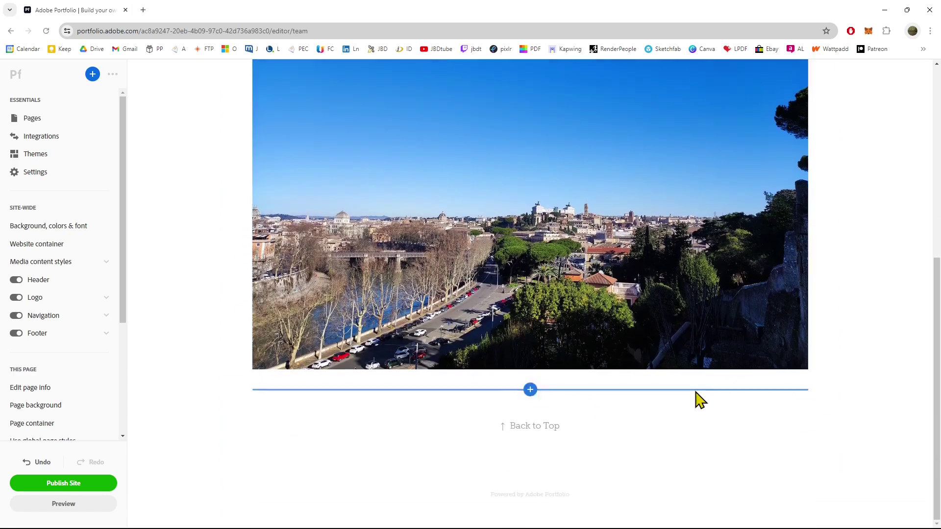
Step: Insert a photo grid to the right of the city image on the TEAM page
scroll(325, 414, "up", 2)
scroll(360, 406, "up", 3)
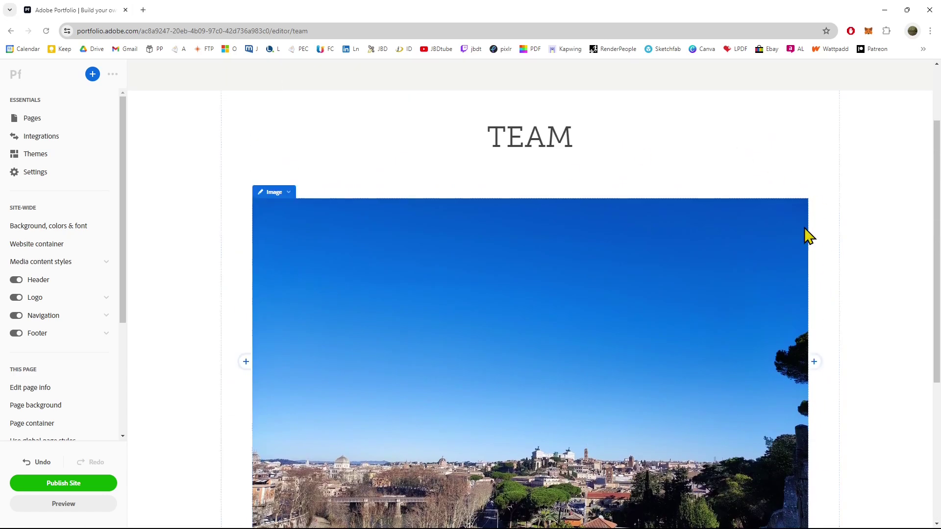
left_click(813, 362)
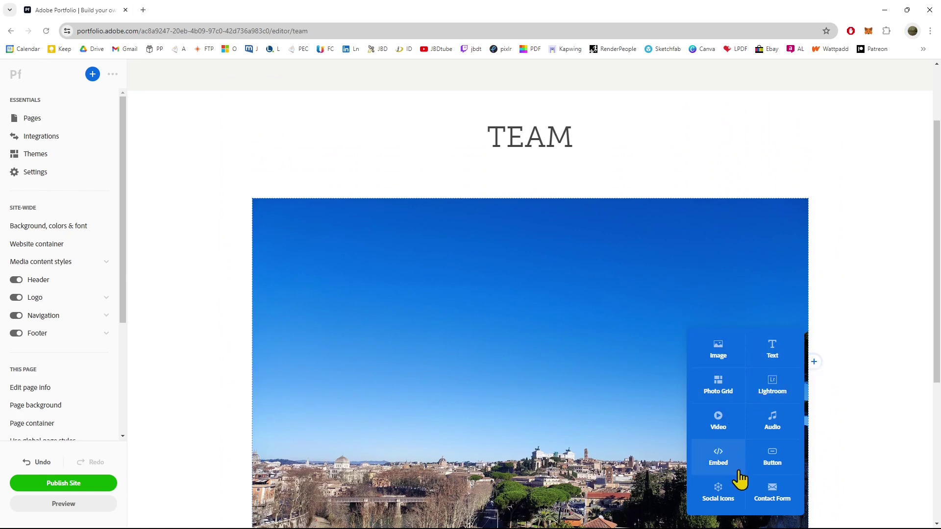
mouse_move(814, 363)
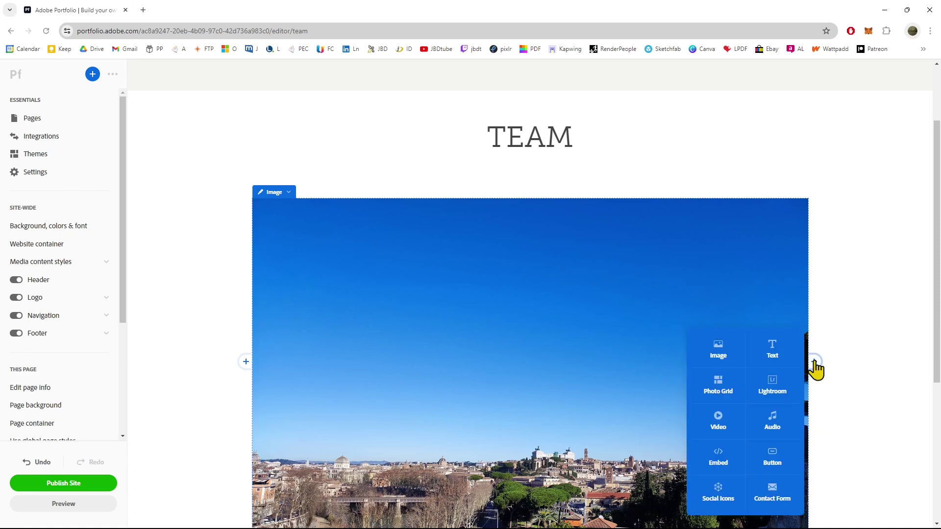
left_click(717, 387)
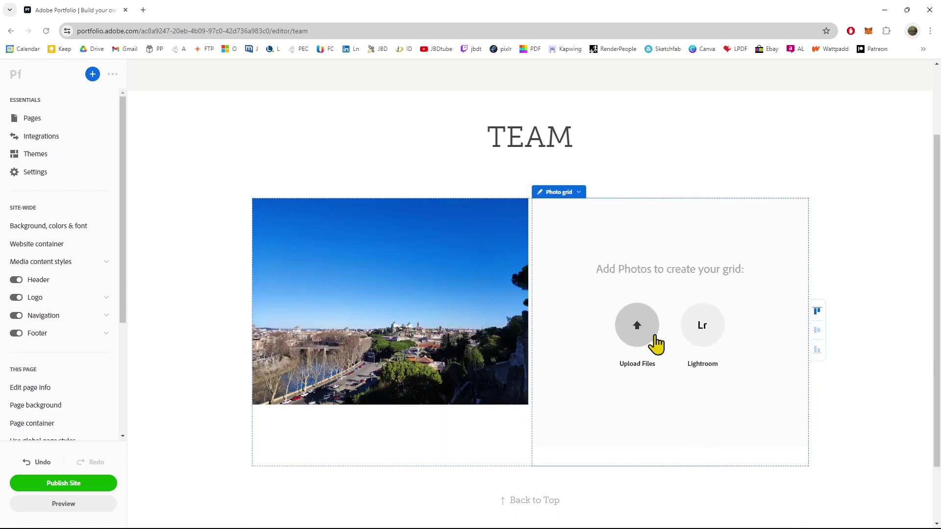
Step: Upload P_20210321_104311, P_20200724_203710, P_20201107_132501, P_20210220_163809, DSC_2919 and DSC_3082 to the photo grid
left_click(638, 334)
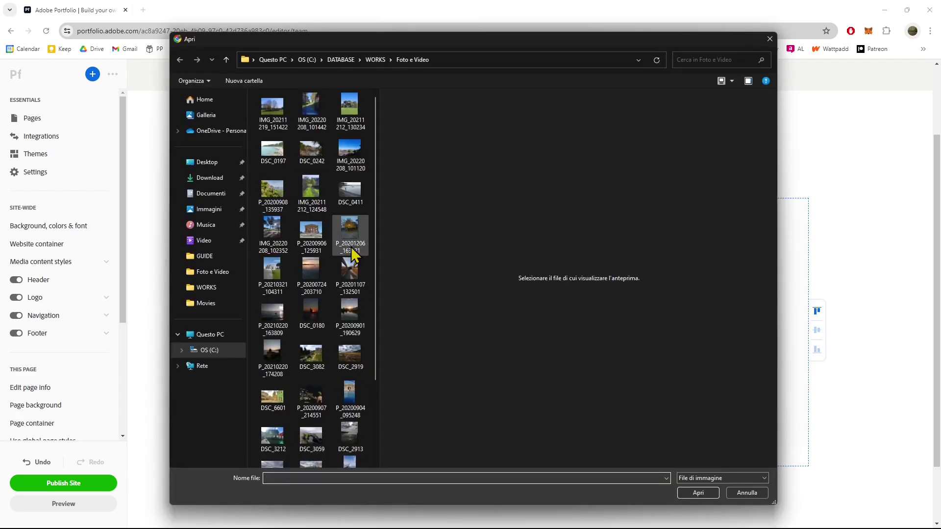
left_click(311, 275, "ctrl")
left_click(273, 274, "ctrl")
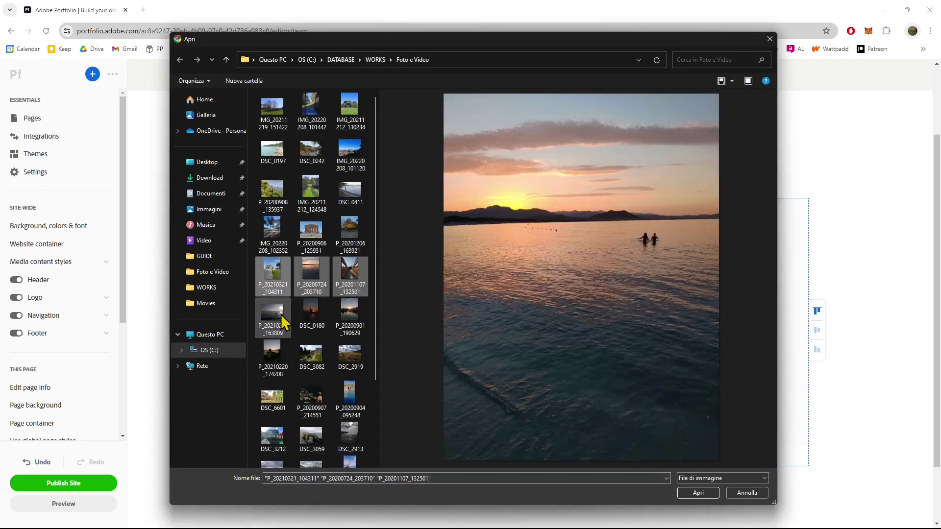
left_click(279, 321, "ctrl")
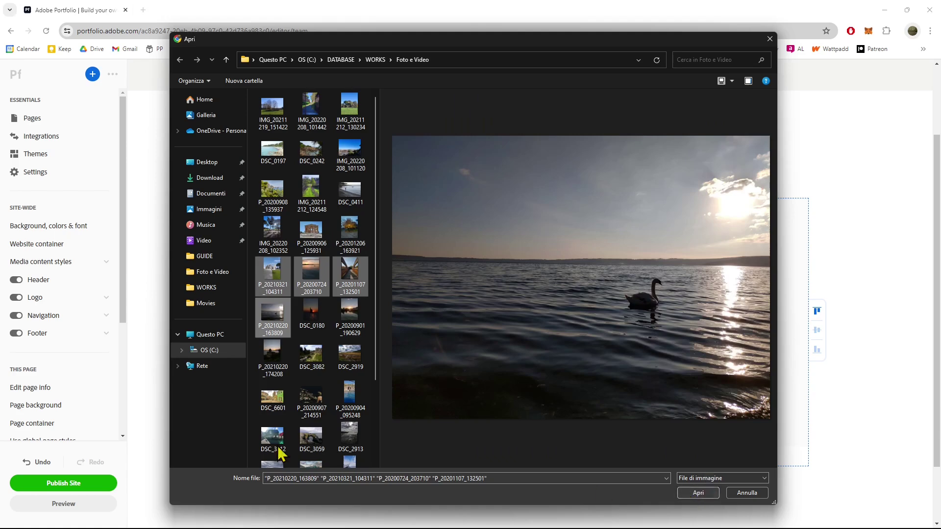
left_click(349, 354, "ctrl")
left_click(314, 357, "ctrl")
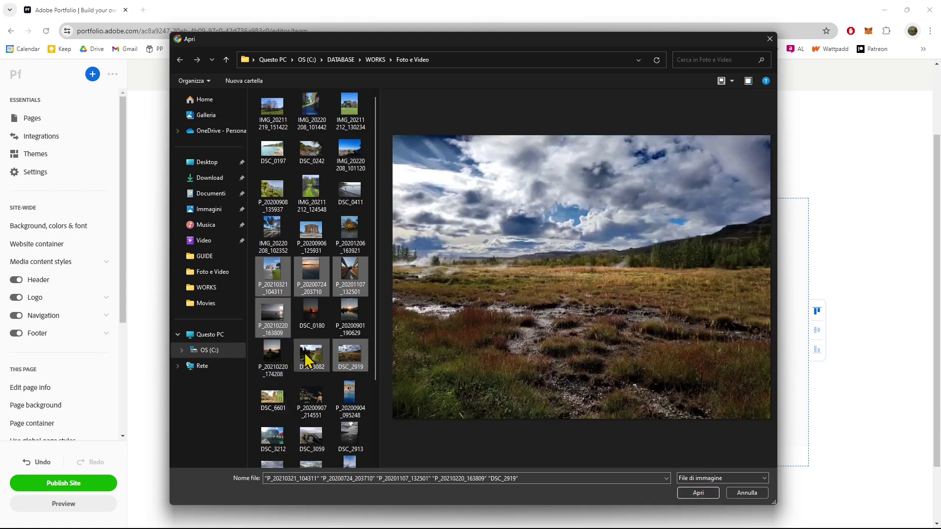
left_click(698, 493)
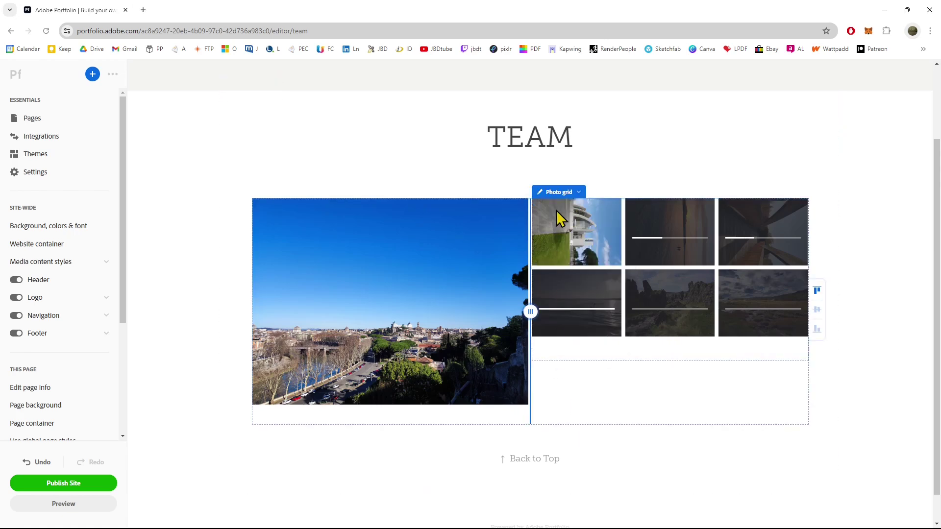
Step: Set the photo grid's gutter to 16 px, width to 78%, space above to 54 px and below to 19 px, and widen its column
mouse_move(564, 192)
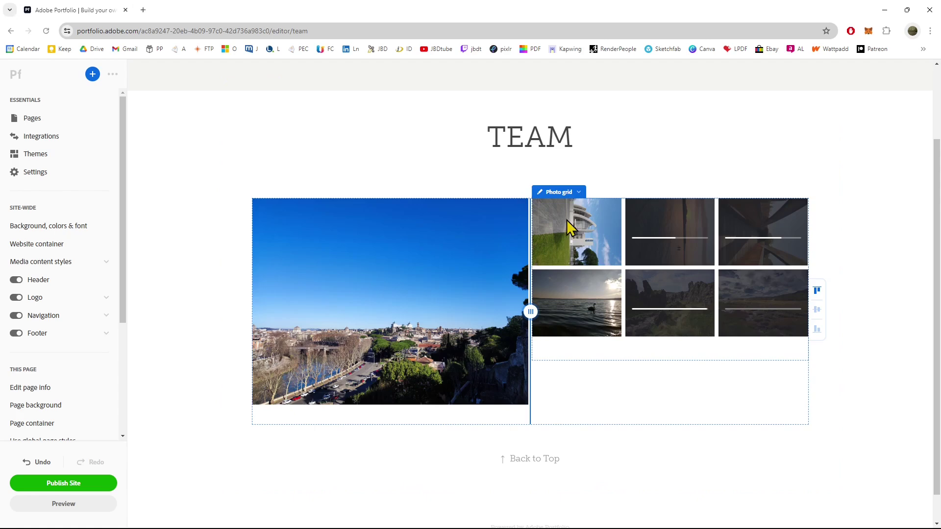
left_click(559, 307)
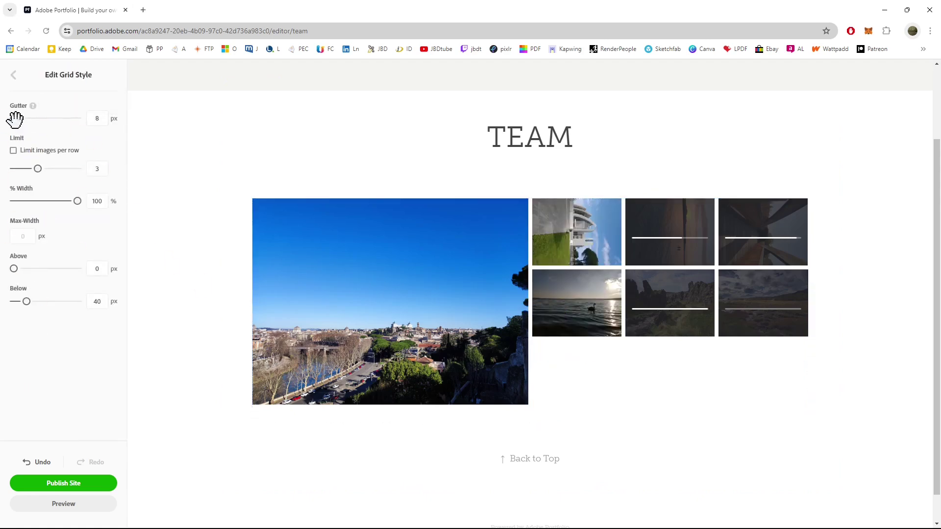
mouse_move(15, 119)
left_mouse_down()
mouse_move(46, 121)
mouse_move(24, 119)
left_mouse_up()
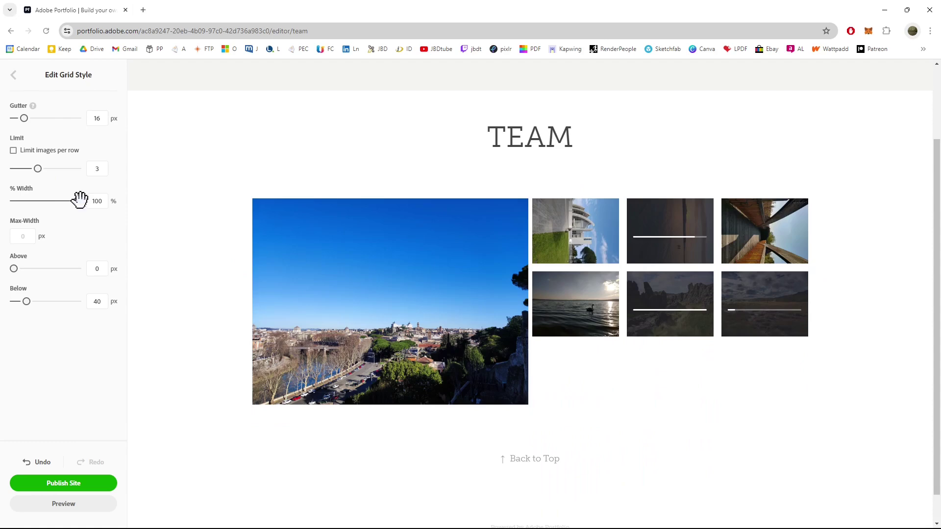
mouse_move(80, 200)
left_mouse_down()
mouse_move(53, 202)
mouse_move(65, 202)
left_mouse_up()
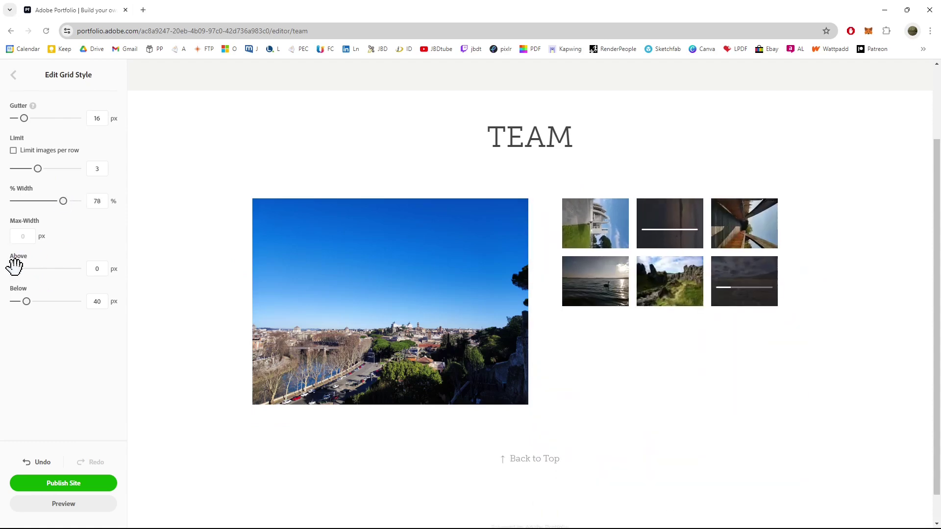
mouse_move(14, 267)
left_mouse_down()
mouse_move(42, 269)
mouse_move(31, 268)
left_mouse_up()
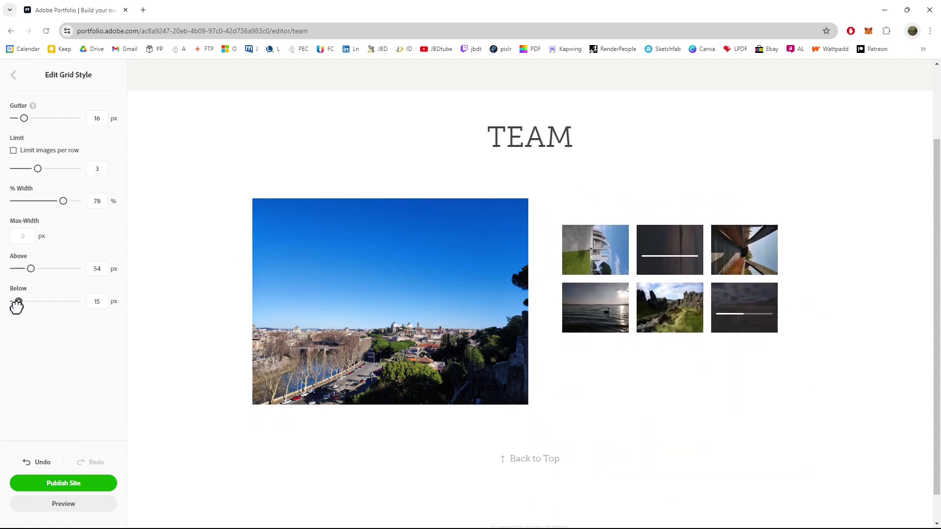
left_click_drag(17, 307, 20, 306)
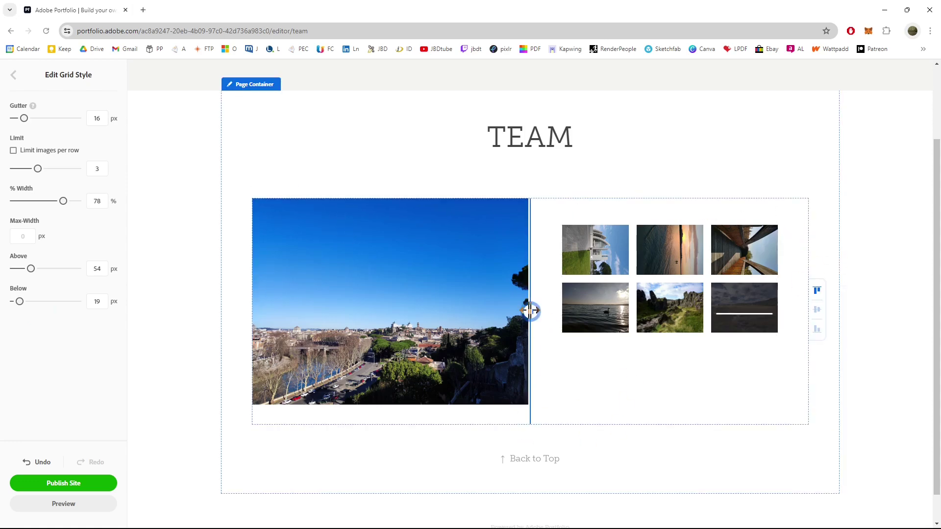
left_click_drag(530, 310, 454, 315)
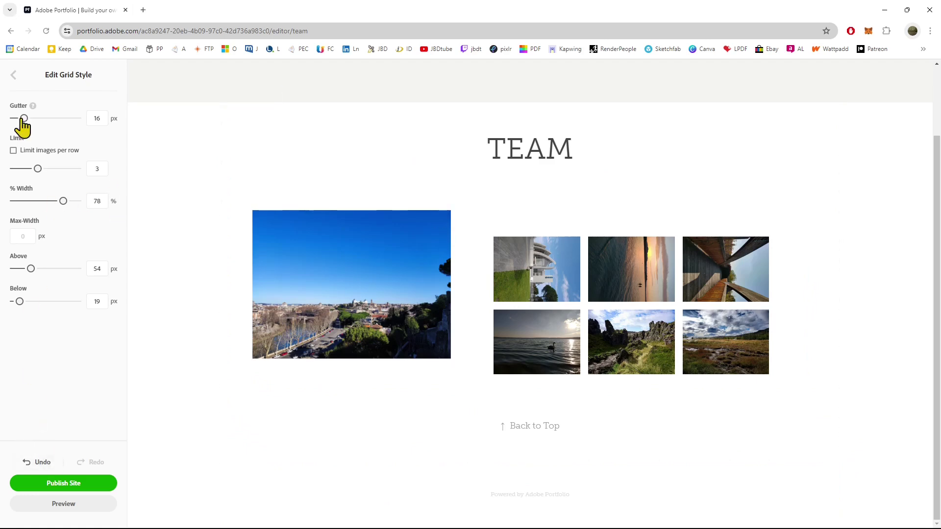
left_click(14, 75)
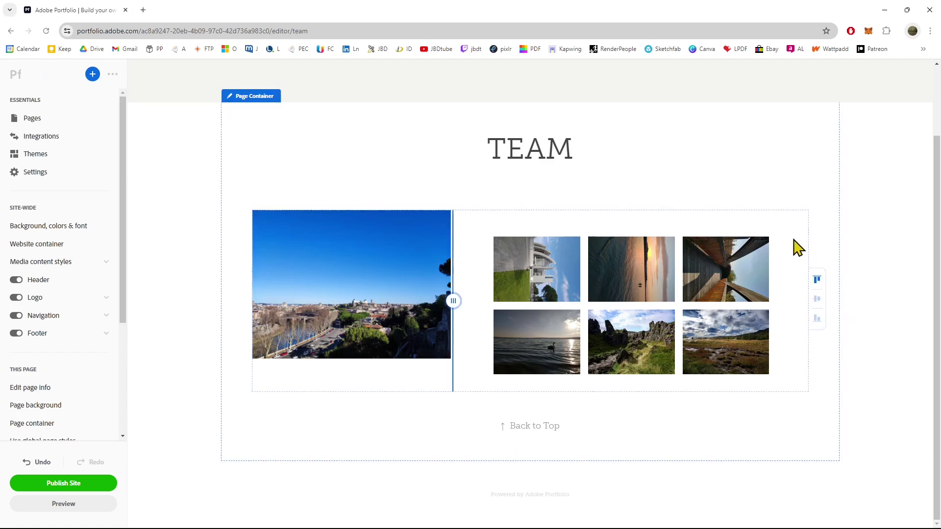
Step: Review the page types that can be added to the site and the available integrations, and return to the main editor options
left_click(46, 119)
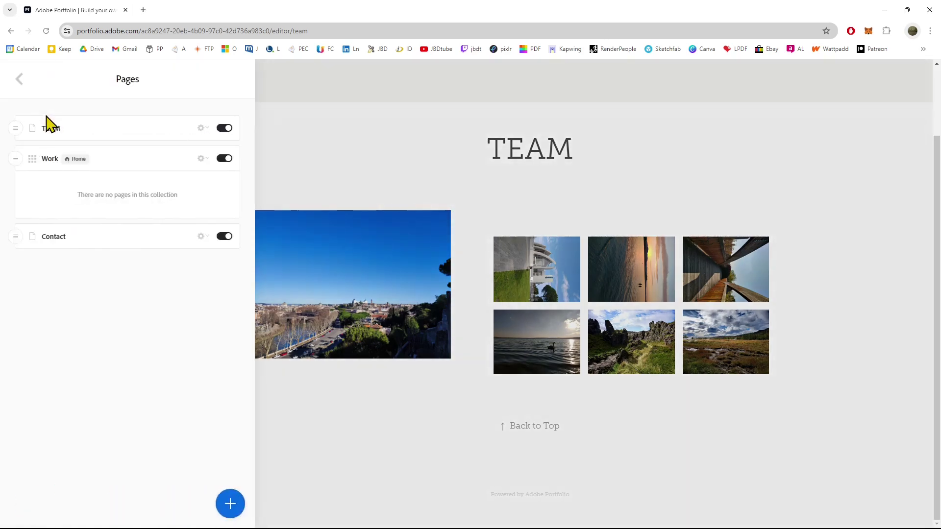
left_click(232, 502)
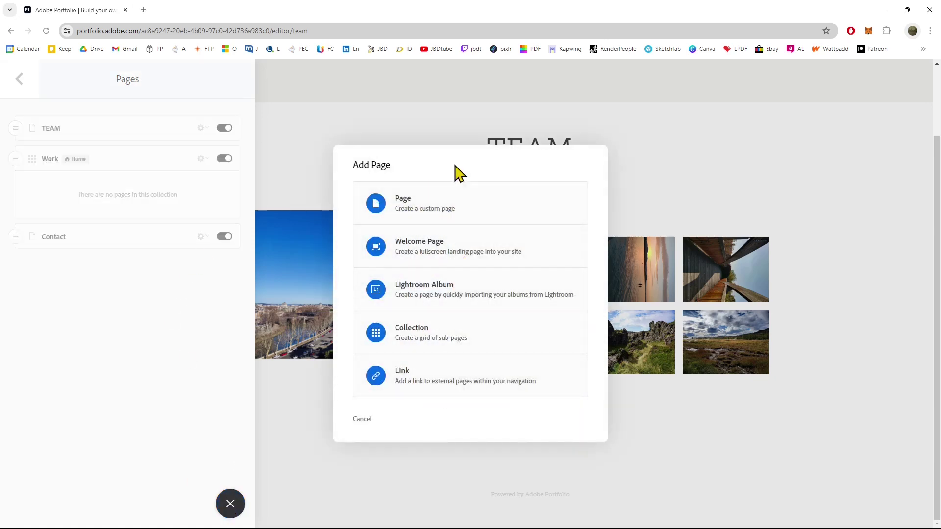
left_click(173, 351)
left_click(20, 81)
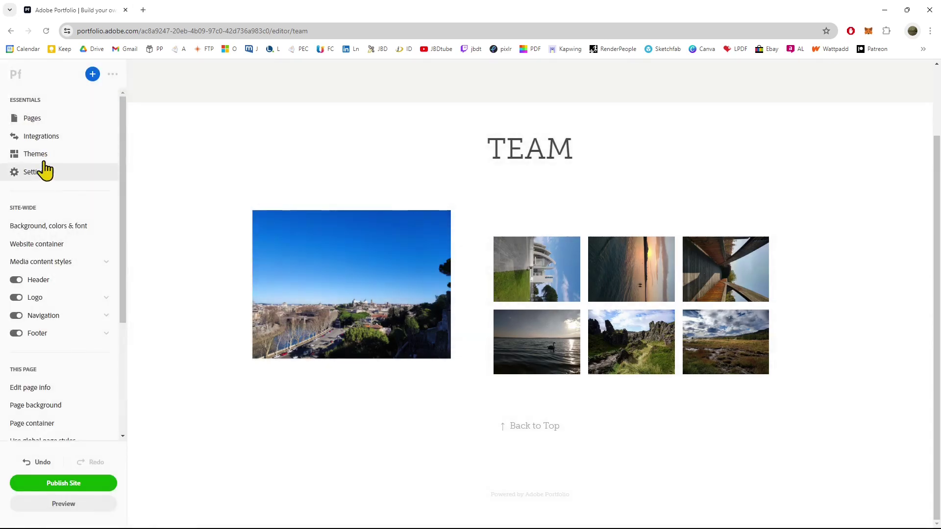
left_click(49, 137)
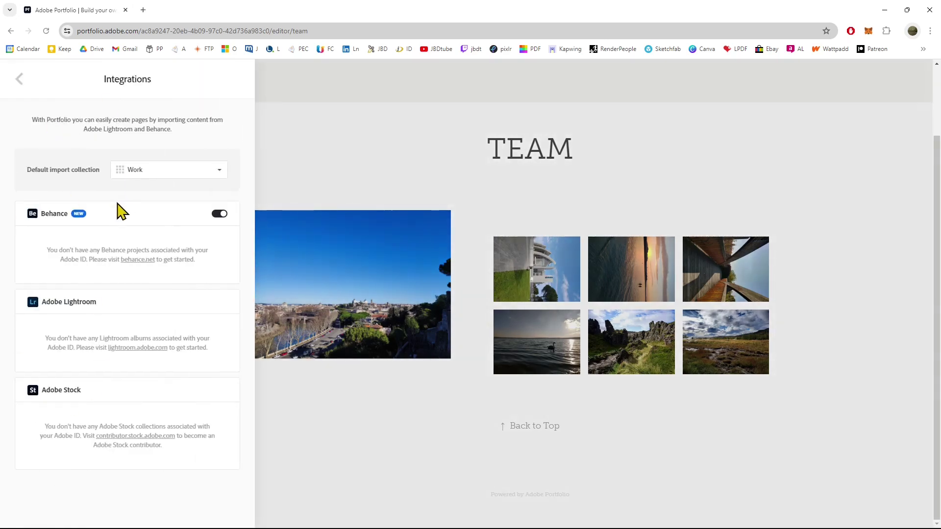
left_click(19, 80)
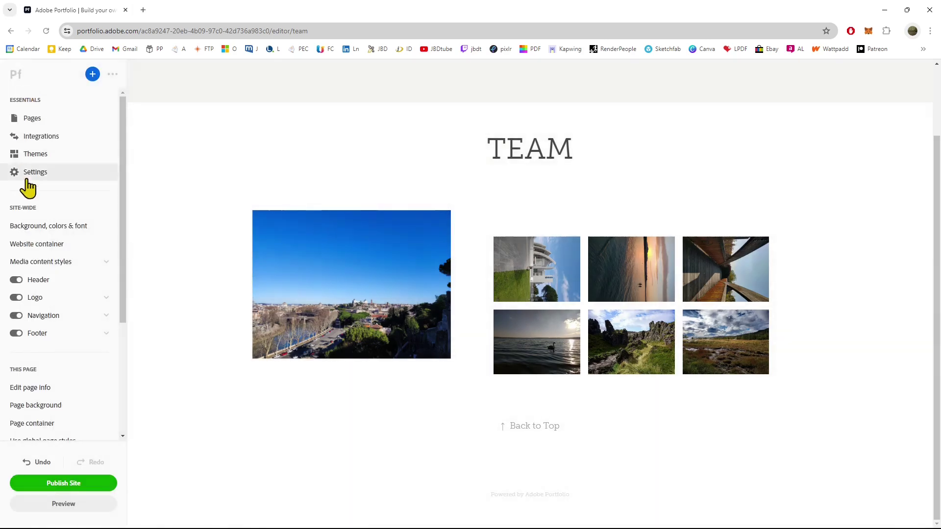
Step: Switch the site to the Ludwig theme
left_click(35, 155)
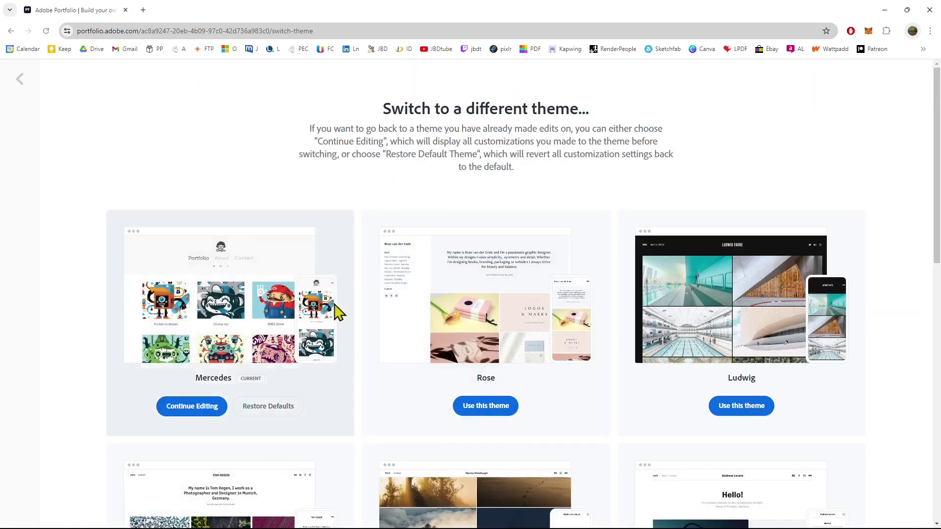
left_click(721, 325)
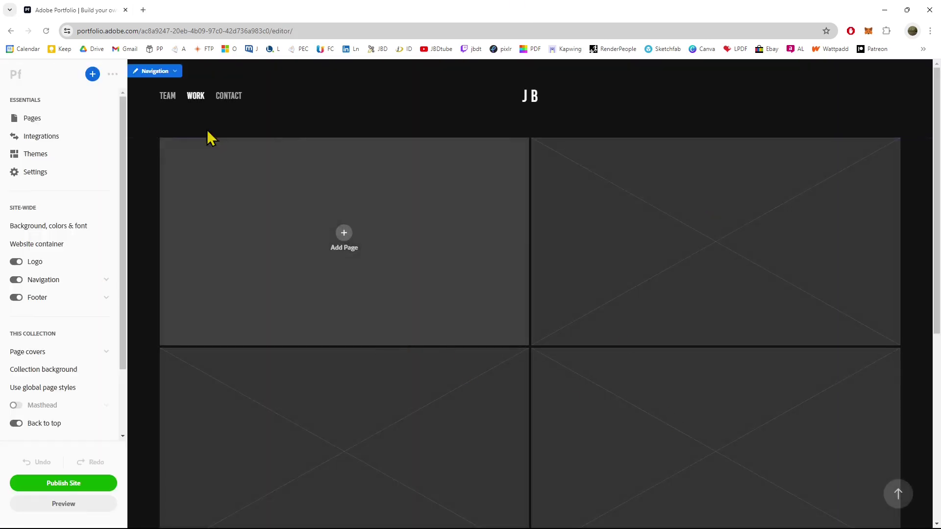
Step: Apply jbdstudioromedesign as the site subdomain and review the homepage, analytics, search optimization and favicon settings
left_click(35, 172)
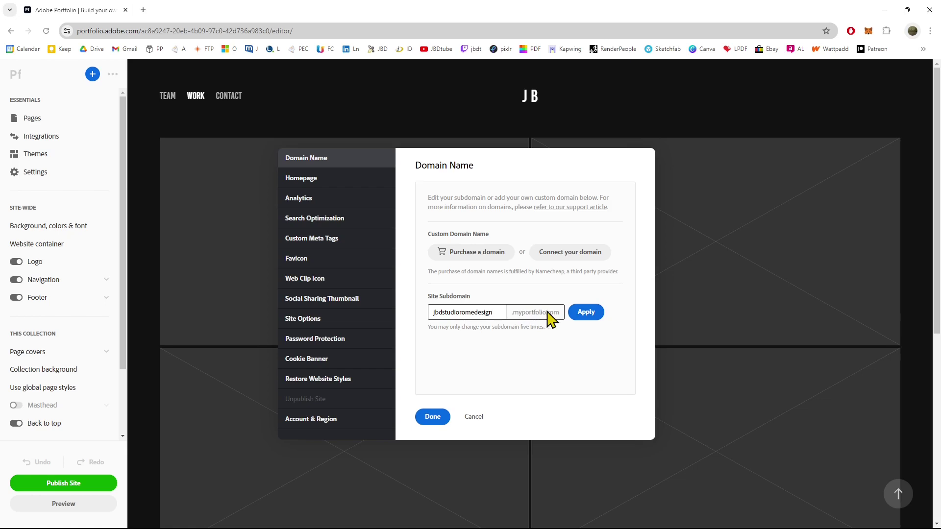
left_click(586, 313)
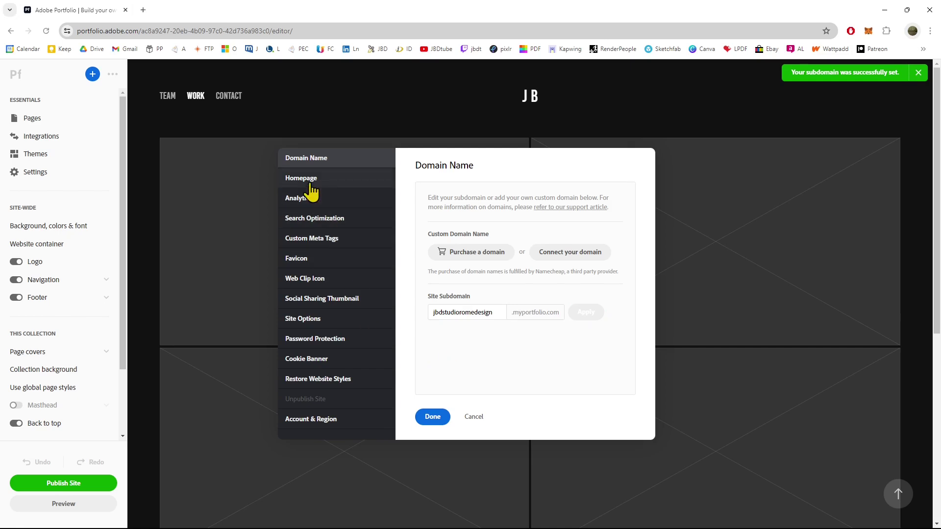
left_click(343, 181)
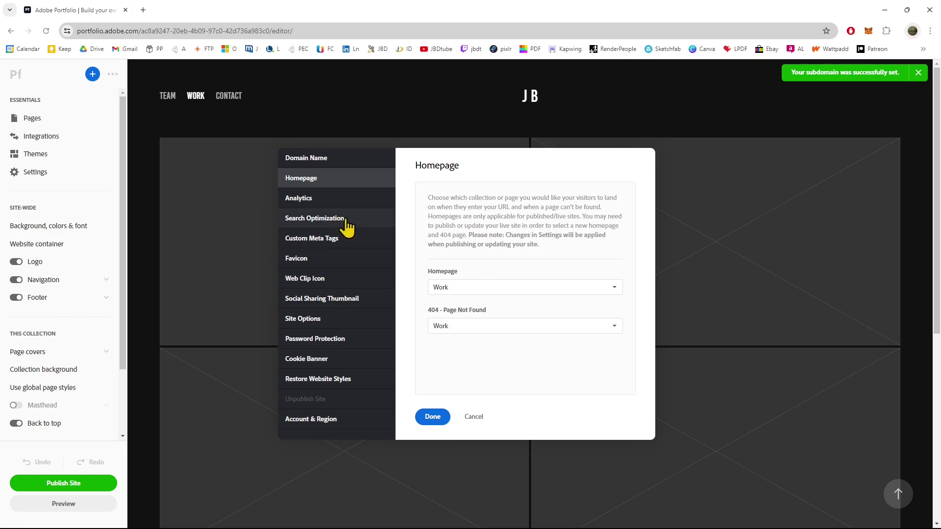
left_click(344, 198)
left_click(343, 219)
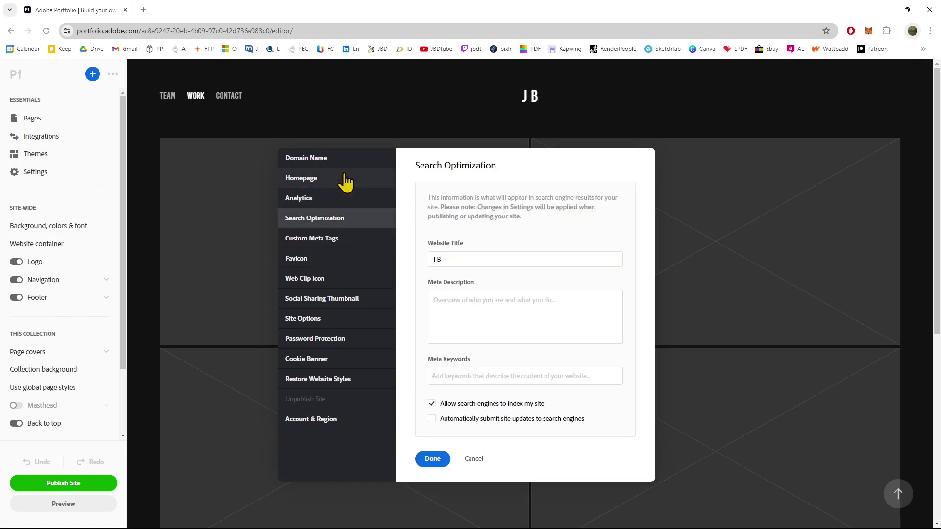
left_click(349, 263)
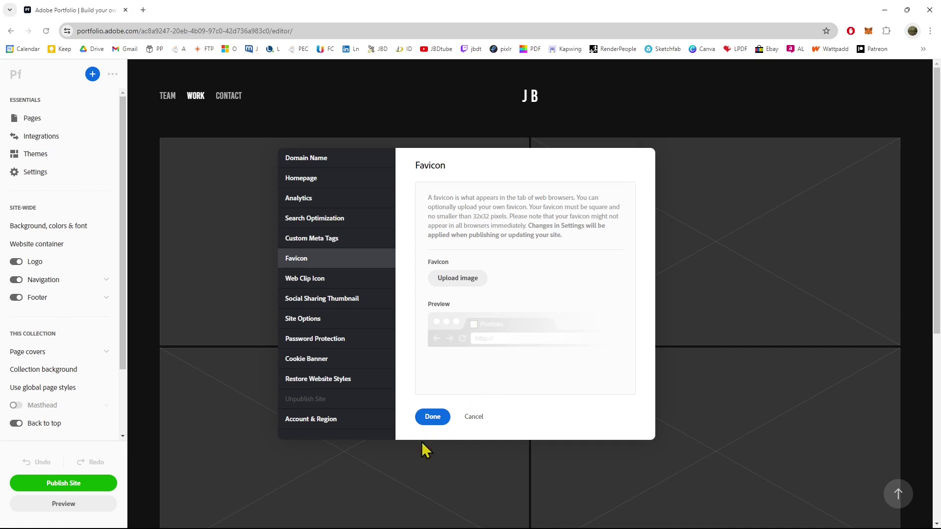
left_click(433, 418)
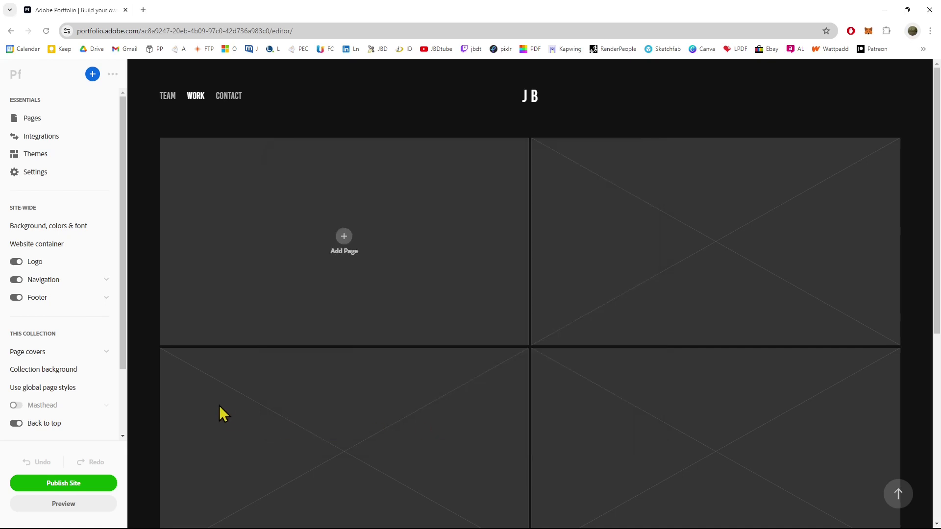
Step: Publish the site and return to the editor
left_click(70, 485)
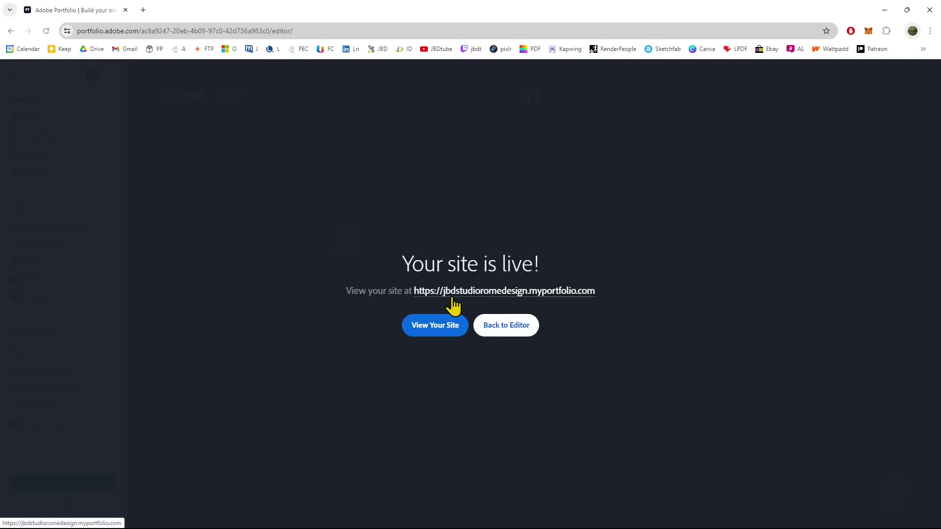
left_click_drag(552, 273, 405, 269)
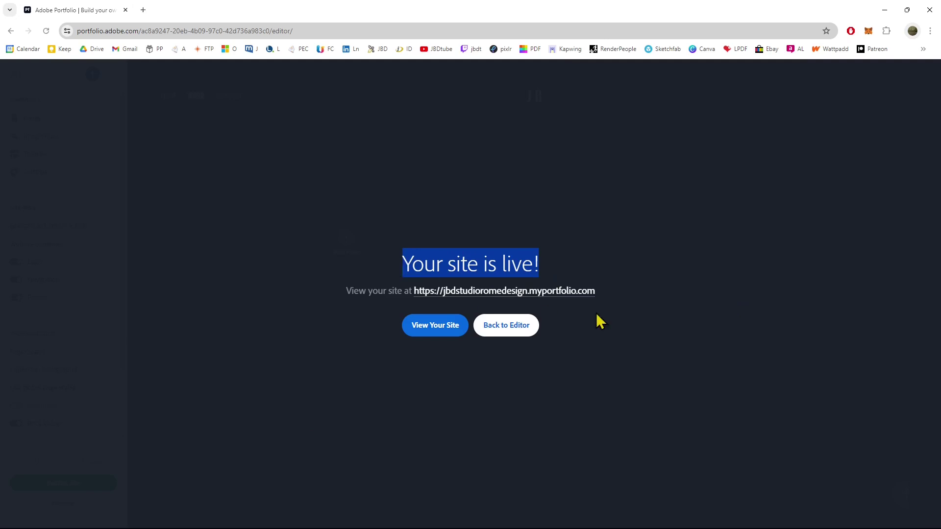
left_click_drag(590, 304, 403, 296)
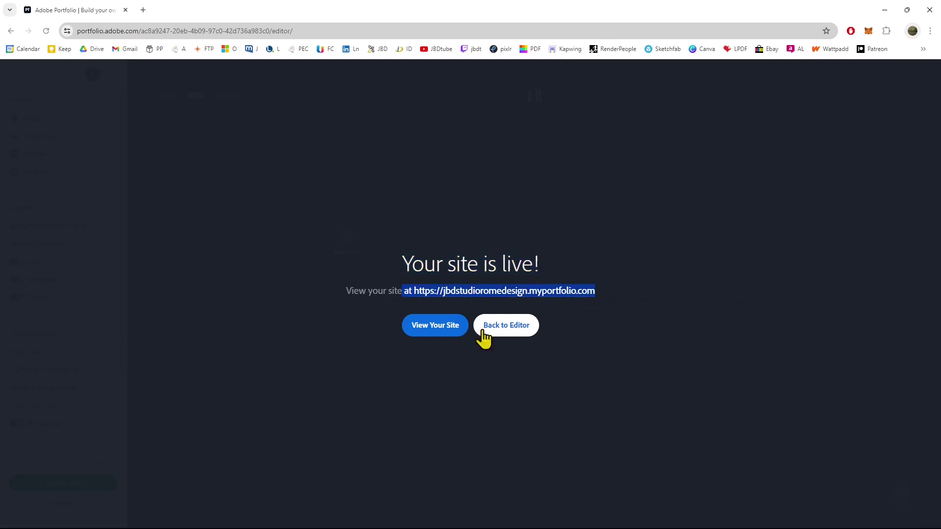
left_click(523, 414)
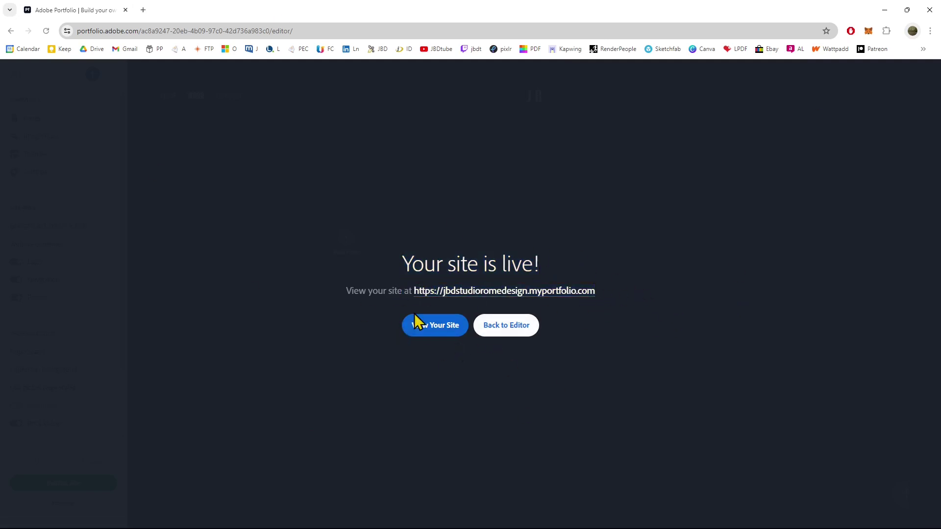
left_click(506, 325)
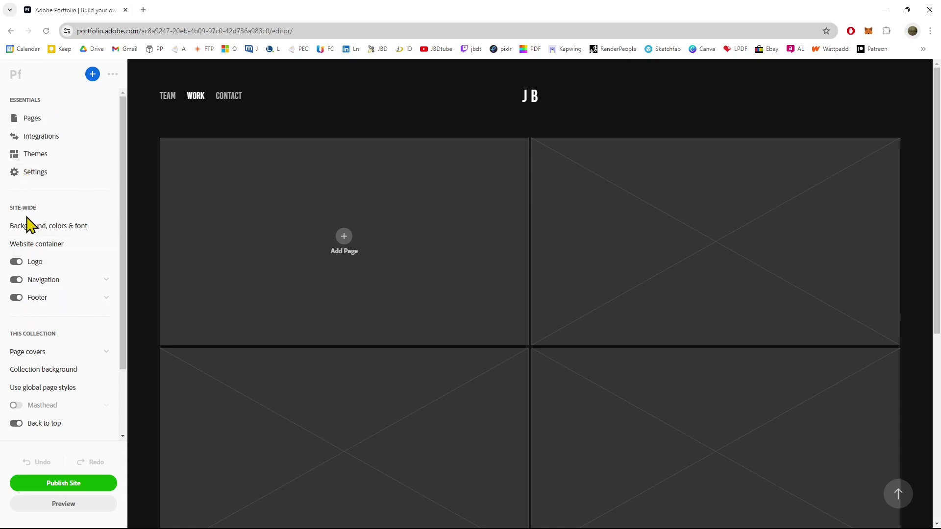
Step: Hide and restore the site-wide logo, navigation and footer one after another
left_click(16, 263)
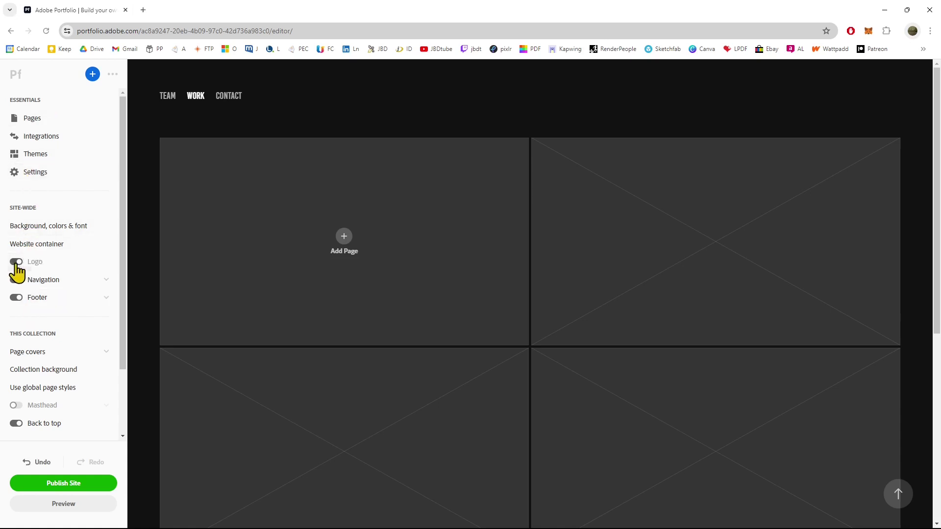
left_click(16, 263)
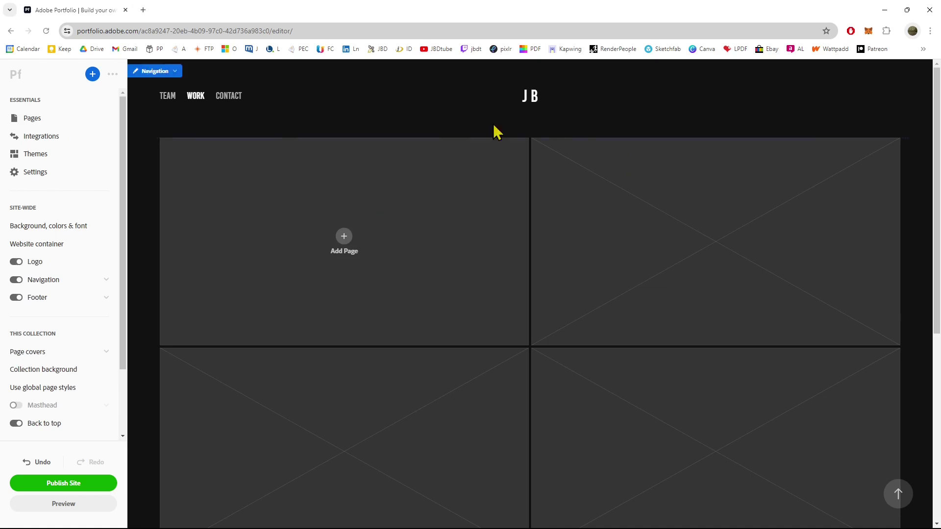
left_click(17, 280)
left_click(17, 279)
left_click(18, 299)
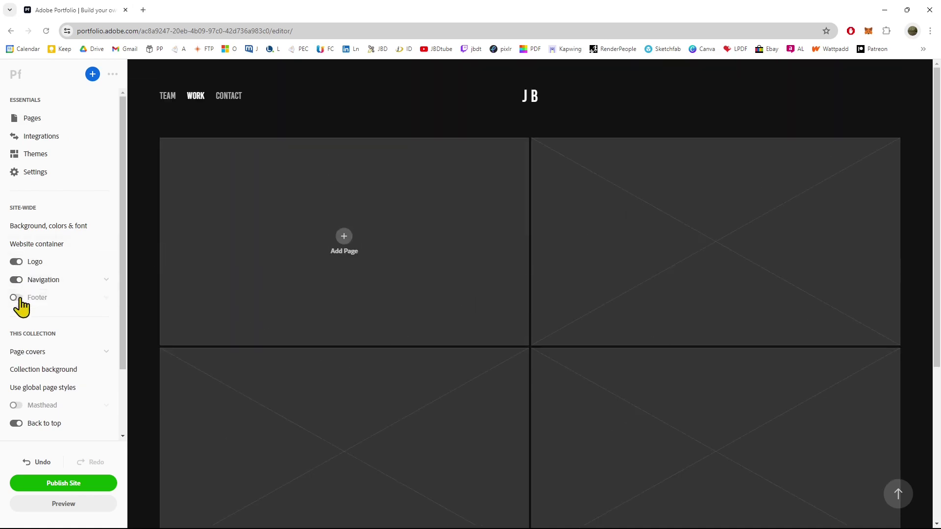
left_click(19, 299)
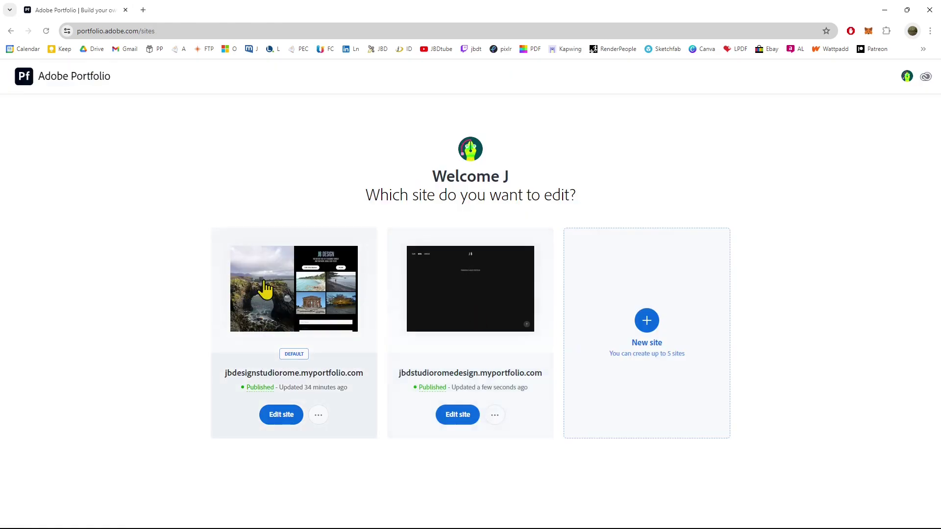
Step: Open the jbdesignstudiorome site for editing and inspect the text formatting of its JB DESIGN header and the description paragraph below it
left_click(265, 289)
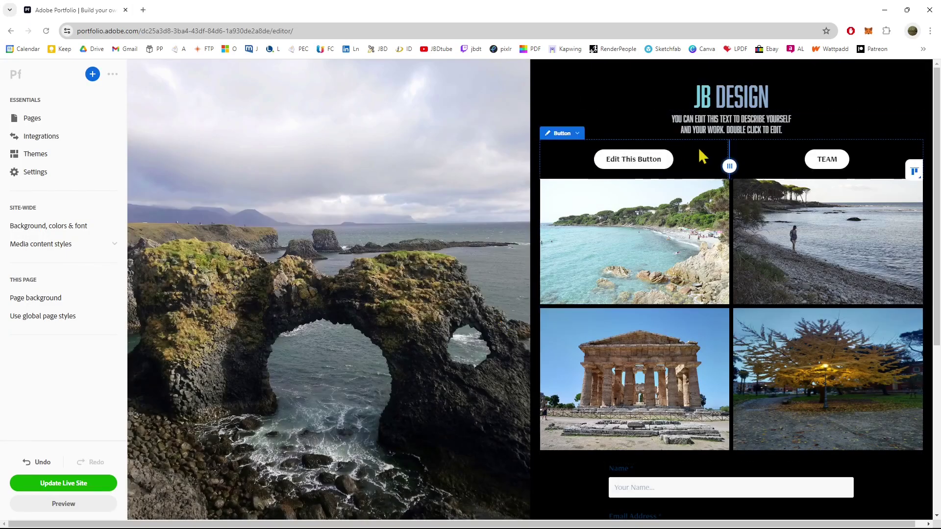
double_click(749, 98)
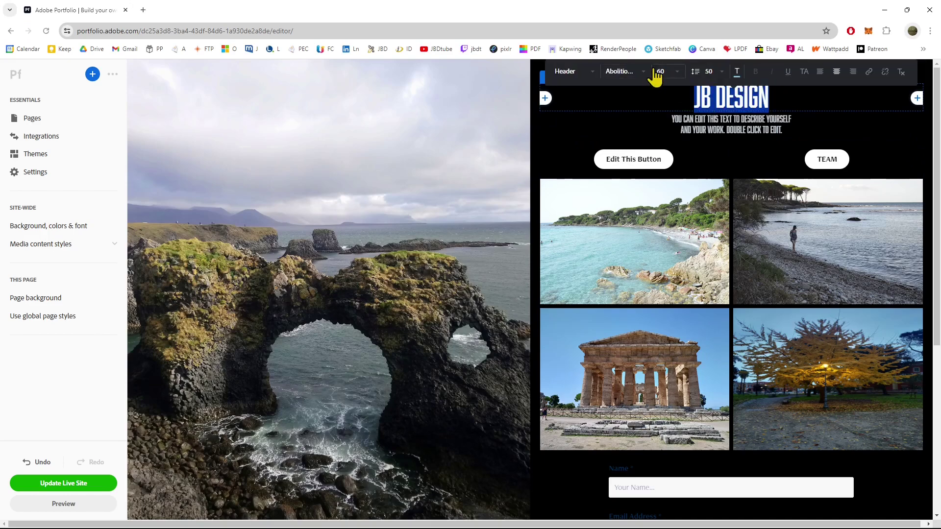
triple_click(714, 120)
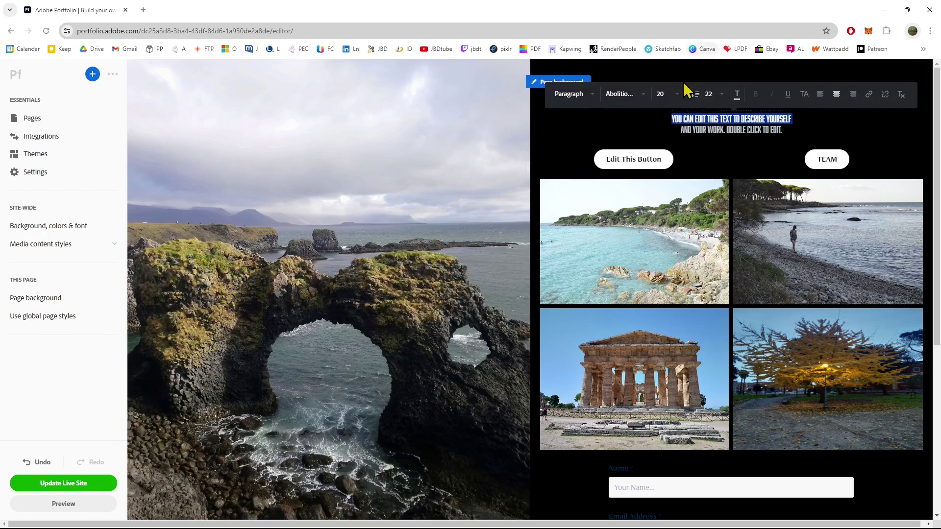
left_click(732, 113)
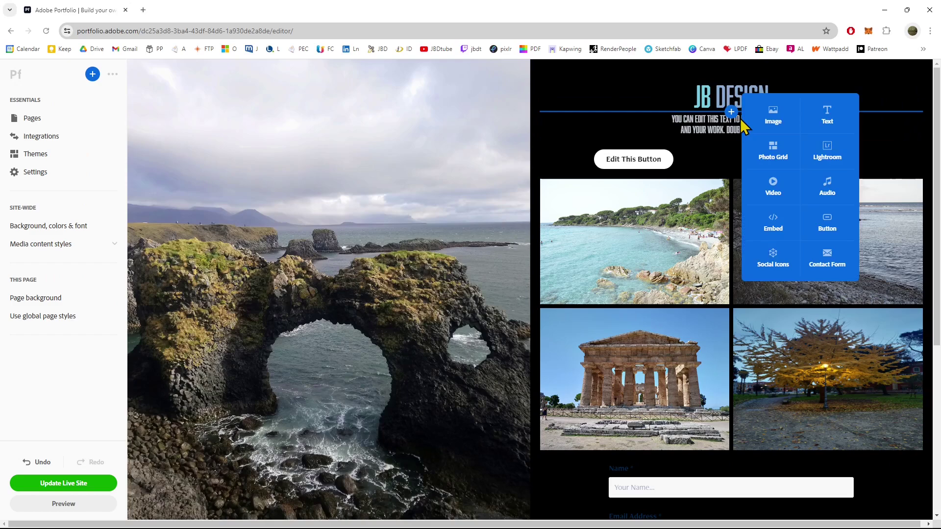
double_click(750, 128)
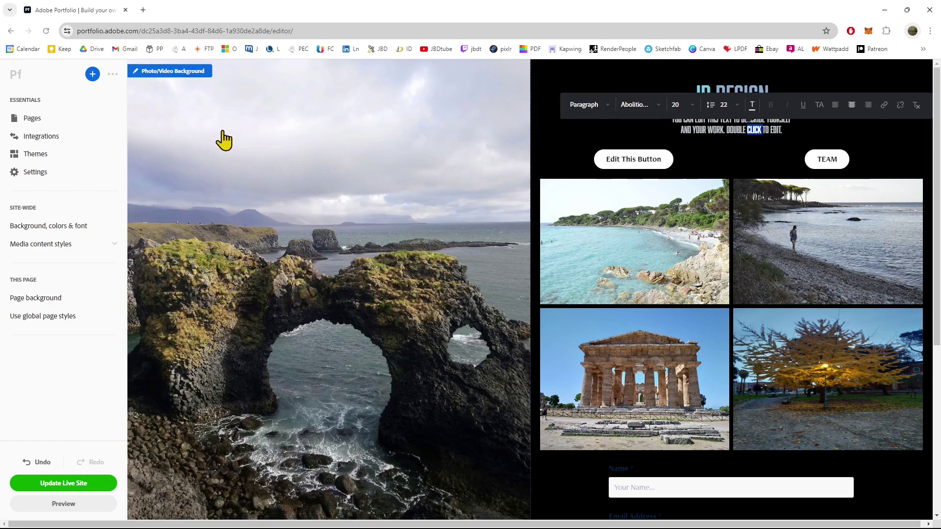
left_click(562, 105)
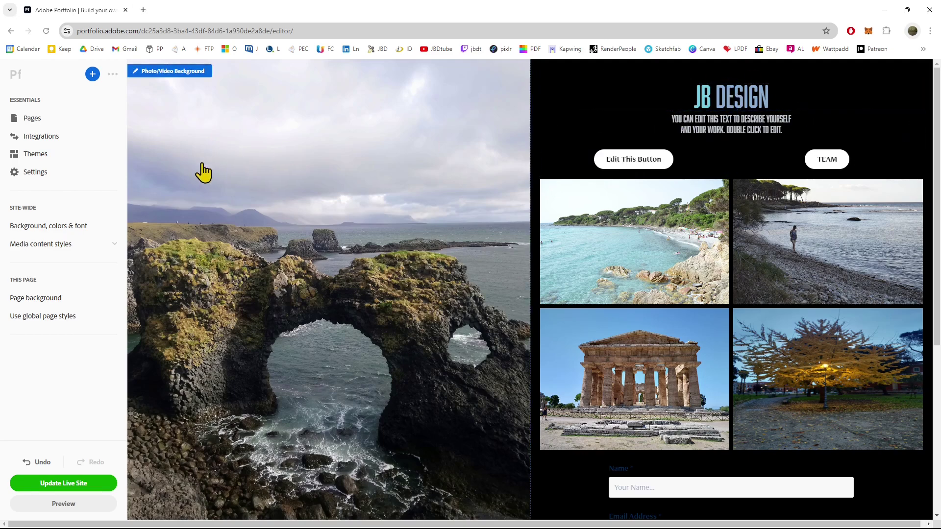
Step: Apply the Light color scheme to the whole site and open the Adobe Fonts library from the site-wide font settings
left_click(28, 228)
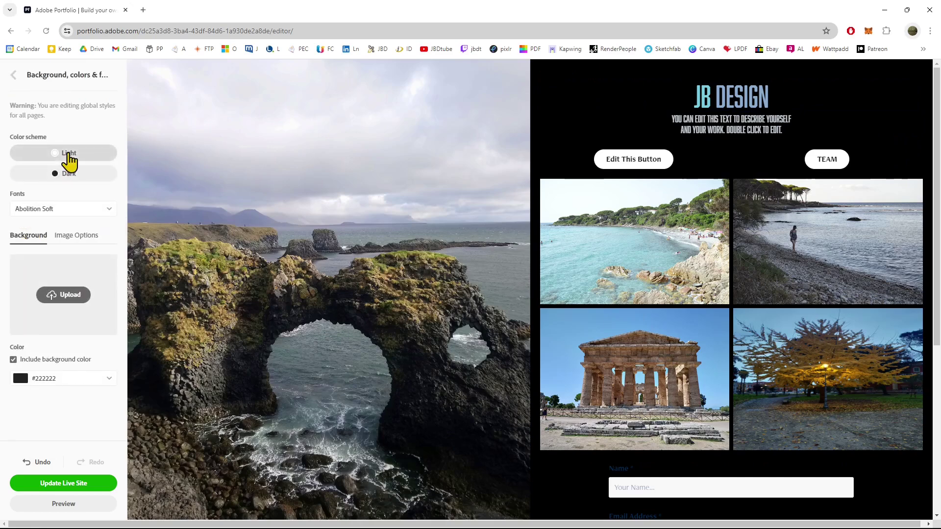
left_click(79, 177)
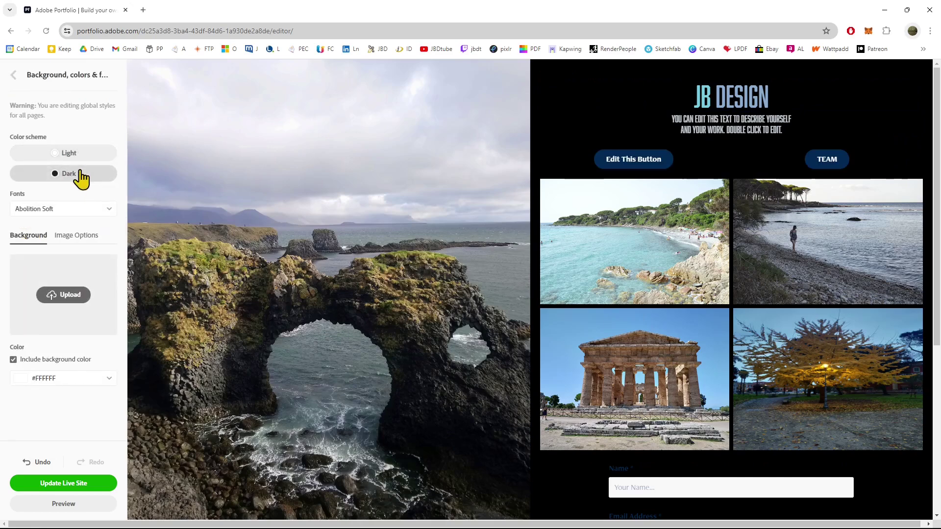
left_click(51, 212)
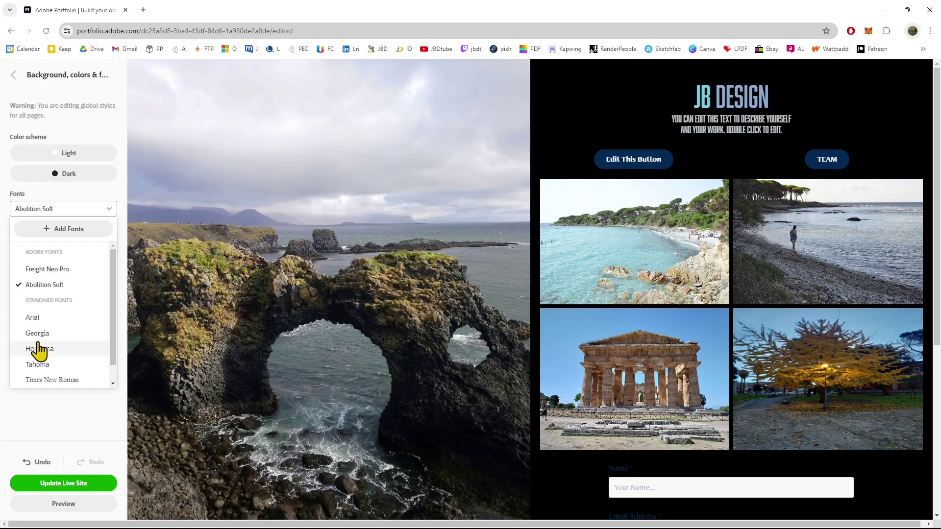
left_click(67, 229)
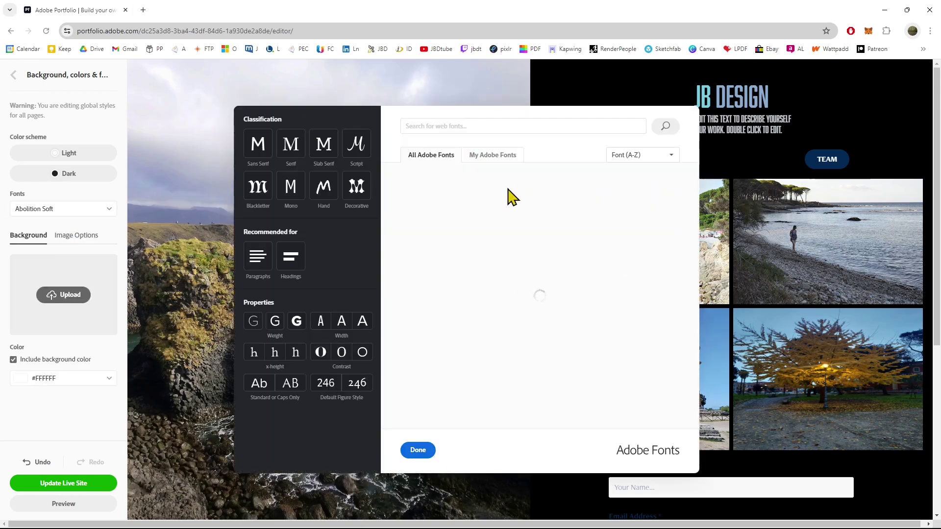